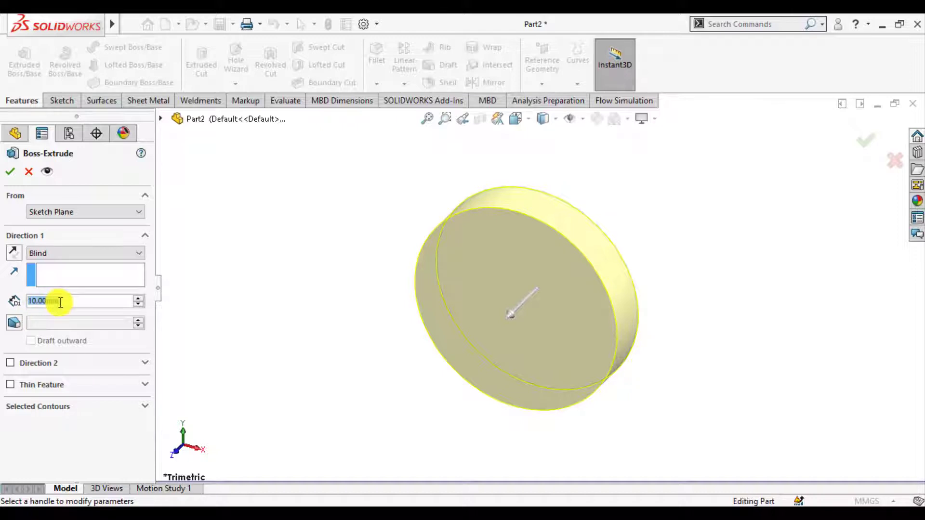
Set the blind extrusion depth of the circle to 300 mm and reverse the extrusion direction
type("300")
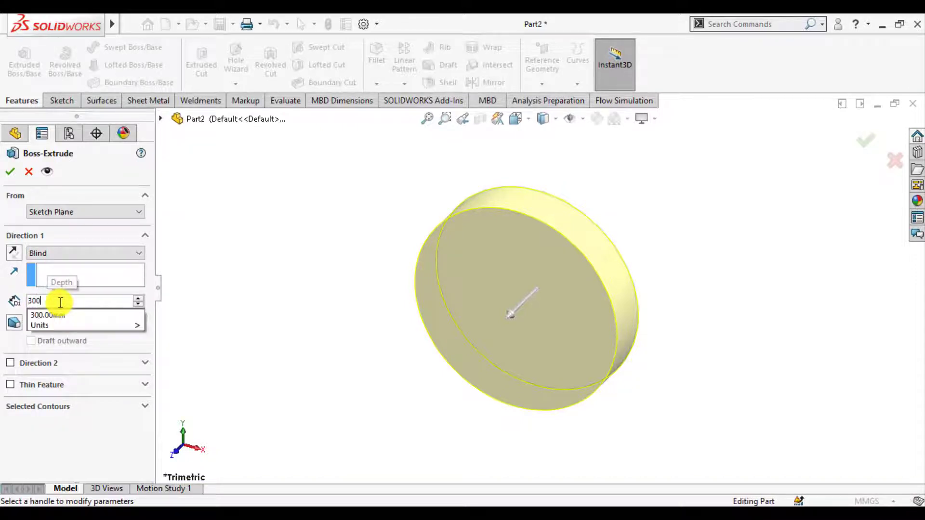
key("Return")
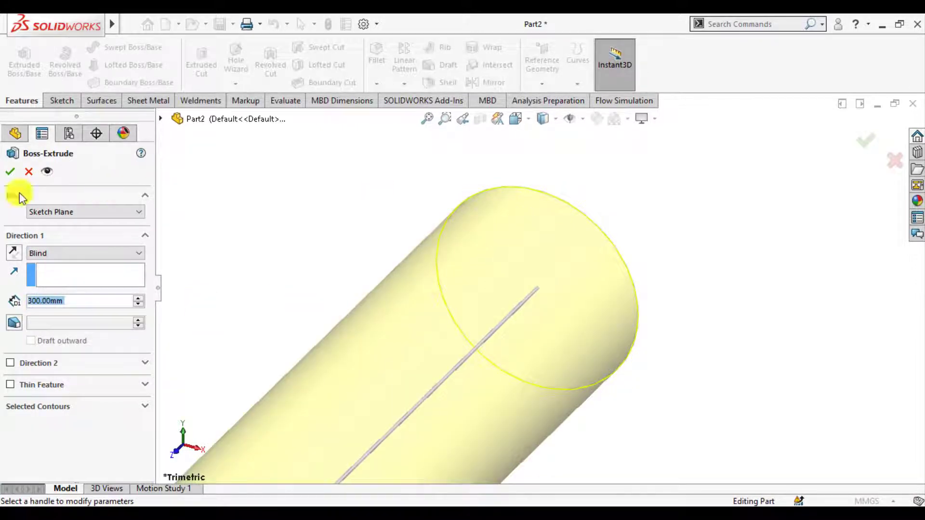
left_click(14, 253)
scroll(425, 278, "up", 4)
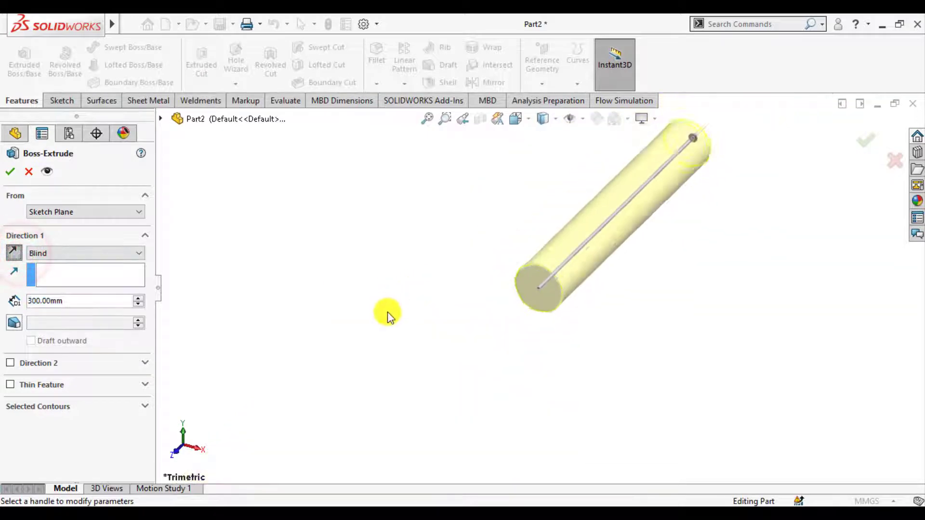
scroll(556, 256, "down", 3)
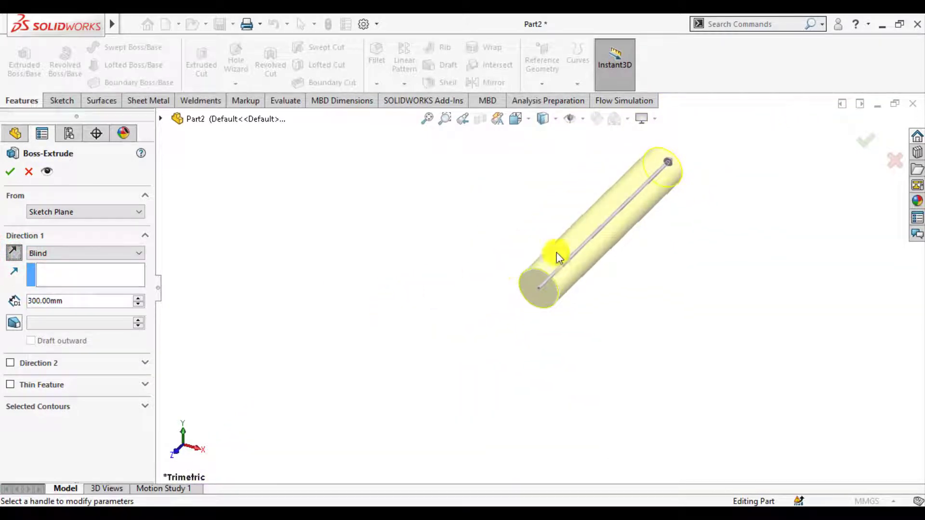
Set the extrusion depth to 350 mm and finish the cylinder
double_click(102, 304)
type("350")
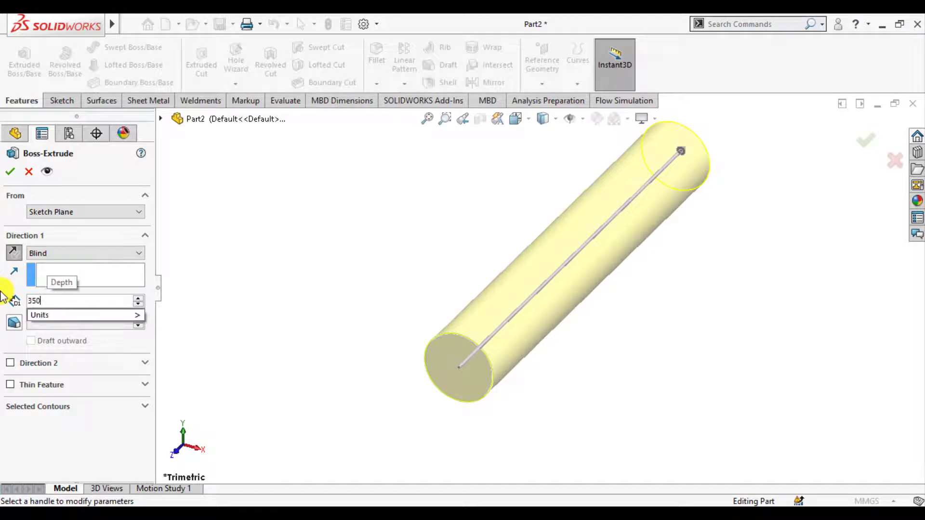
key("Return")
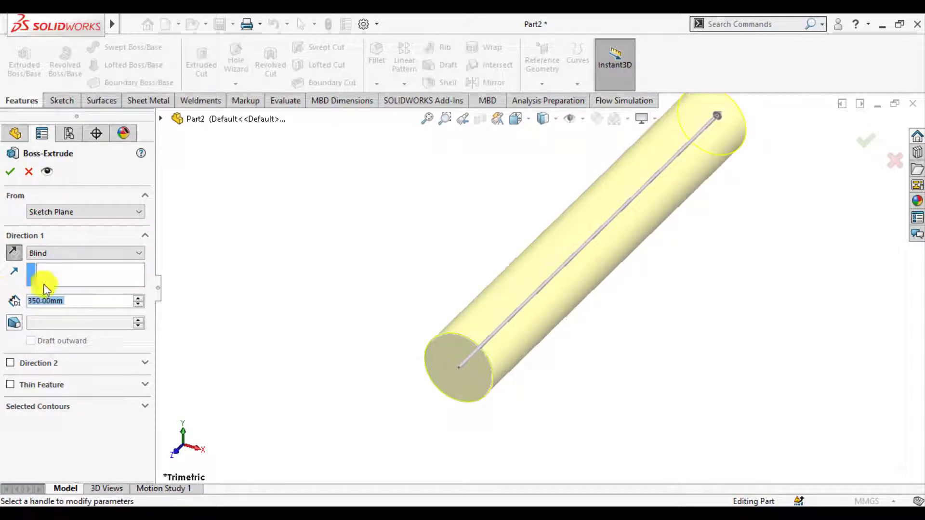
left_click(9, 172)
left_click(300, 268)
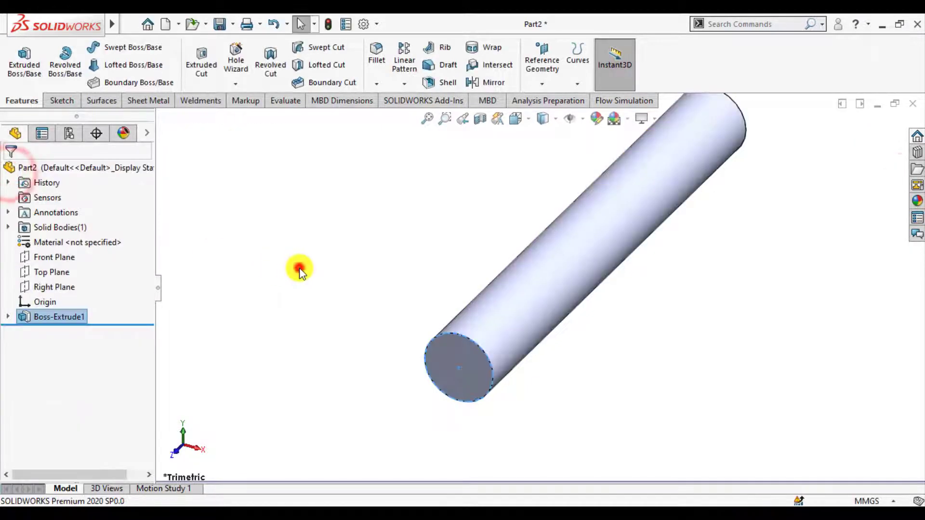
Start a new sketch on the Right Plane
key("f")
key("ctrl+5")
left_click(54, 287)
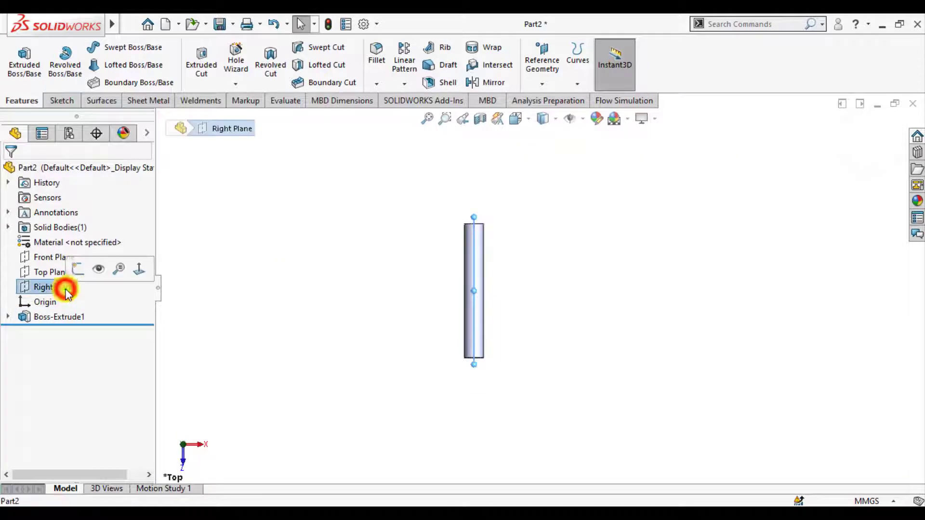
left_click(77, 275)
left_click(345, 380)
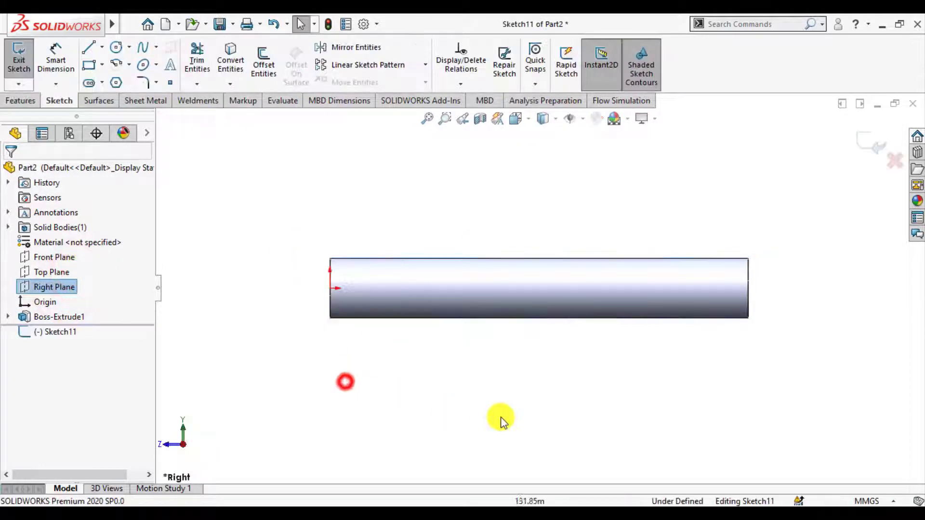
key("f")
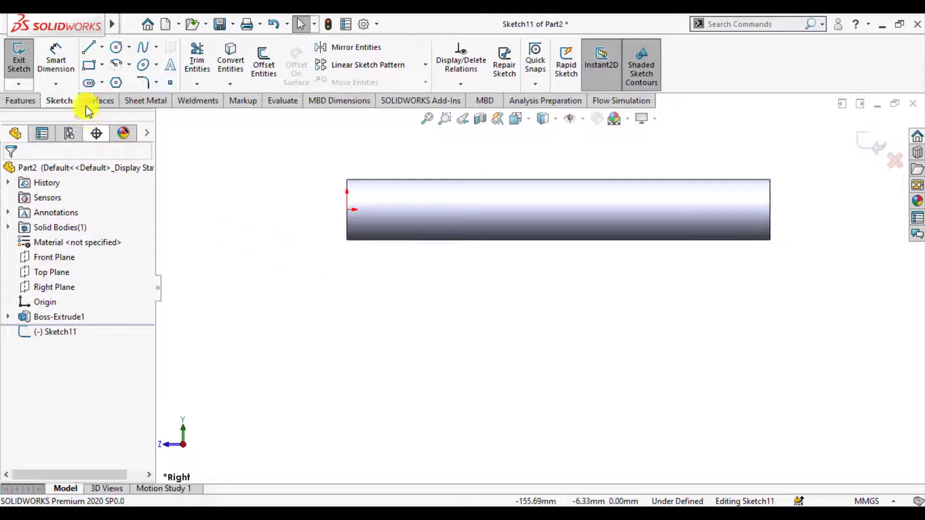
Sketch a horizontal centerline about 29 mm long from the origin along the cylinder's axis
left_click(101, 48)
left_click(108, 77)
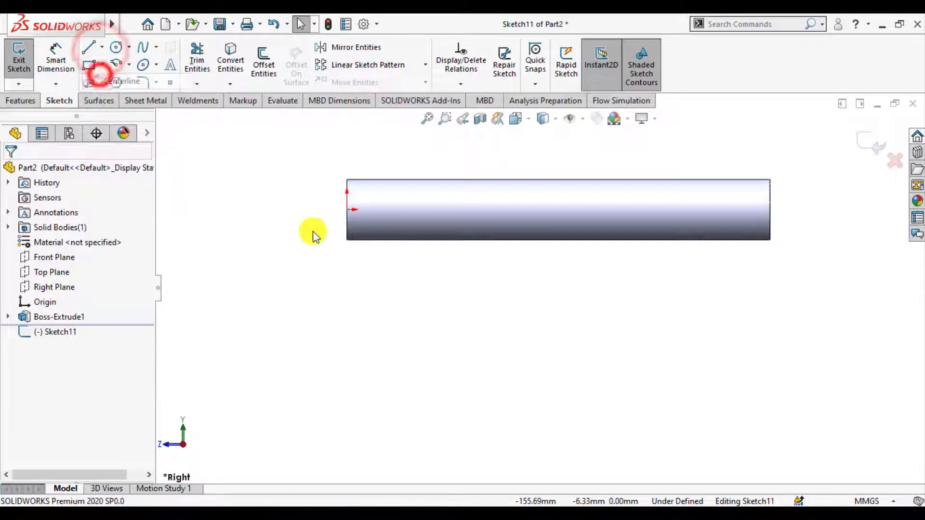
left_click(347, 211)
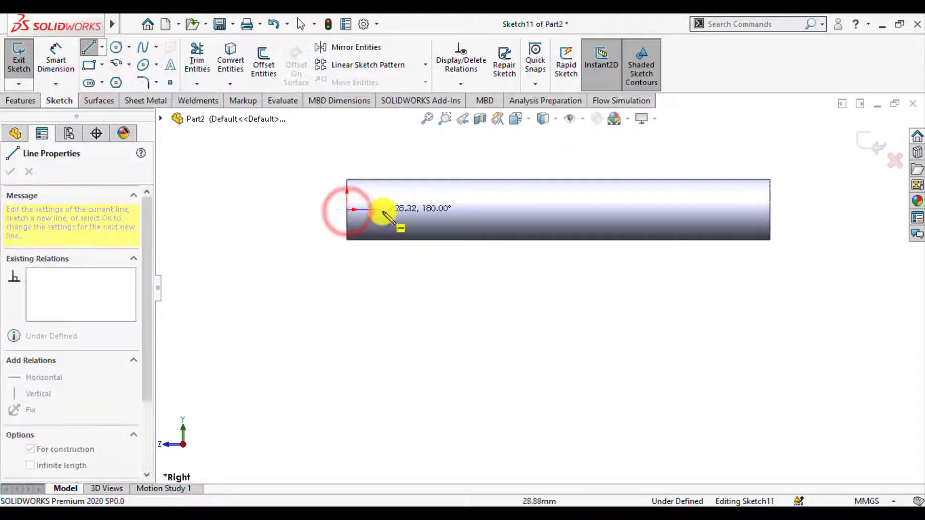
left_click(383, 210)
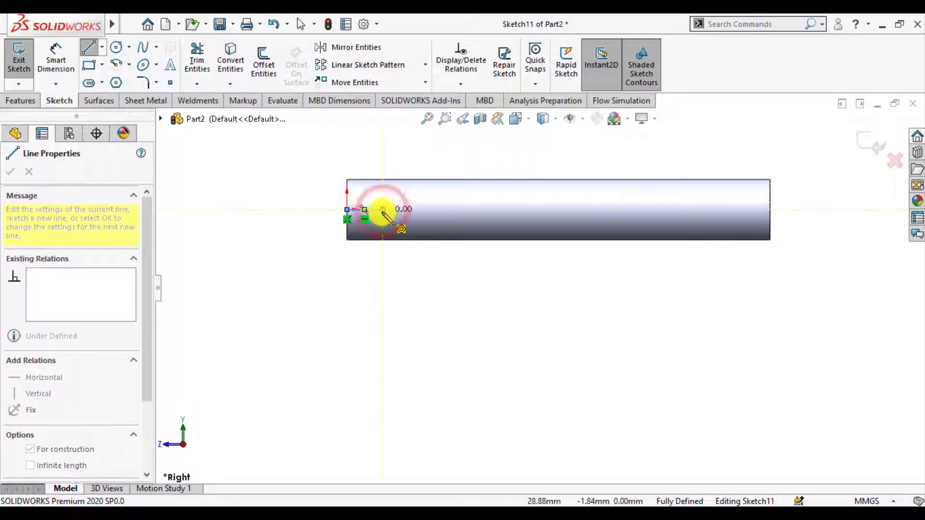
key("Escape")
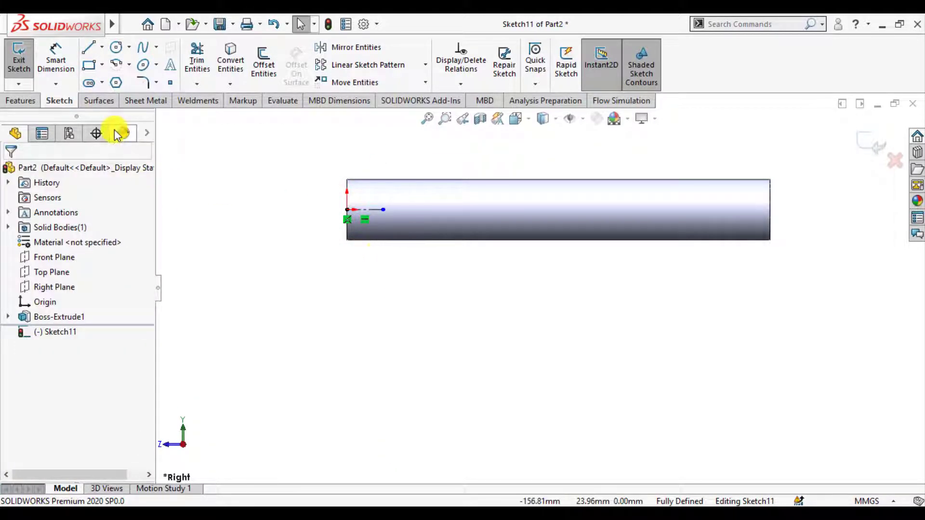
Sketch a centerpoint straight slot about 37 mm wide, centred below the cylinder, with one arc centre on the centerline's free end
left_click(89, 83)
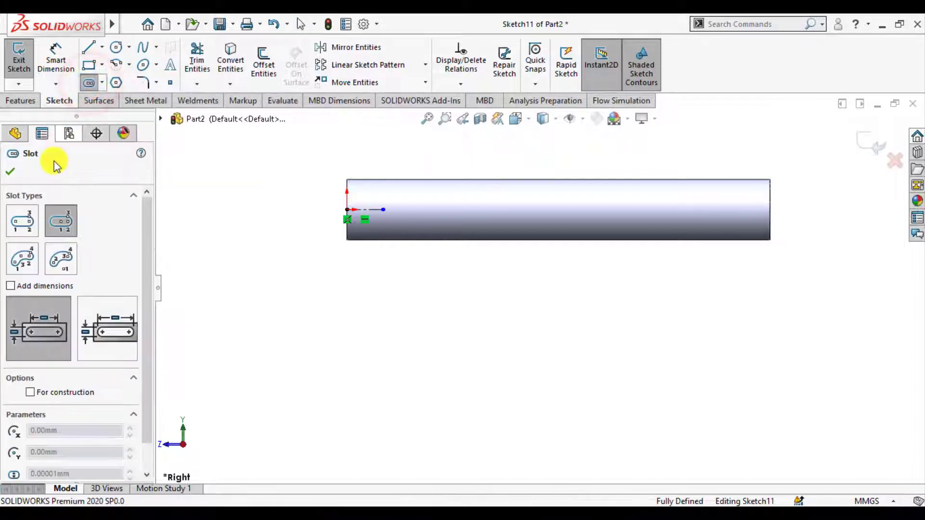
left_click(501, 313)
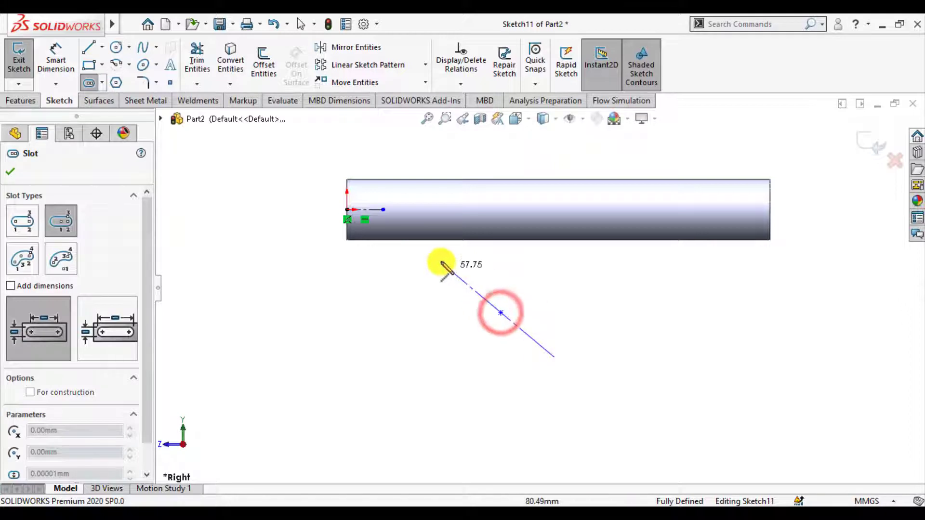
left_click(383, 210)
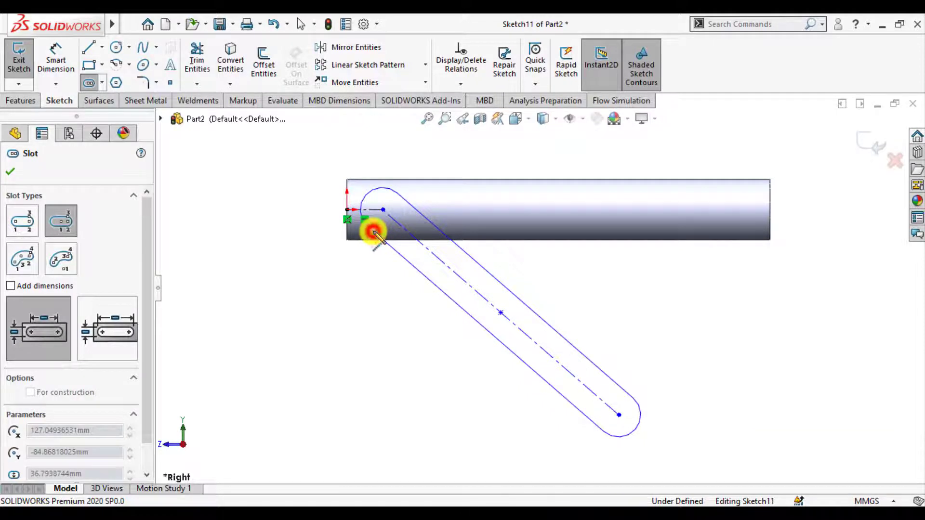
left_click(376, 234)
key("Escape")
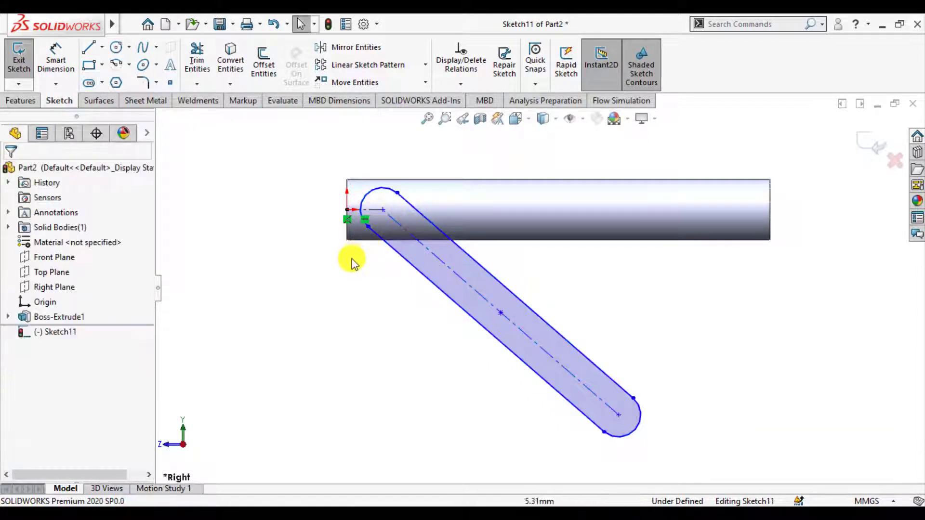
Reposition the slot's lower end so the slot slopes more steeply and is about 317 mm long between arc centres
scroll(440, 331, "up", 3)
scroll(522, 305, "down", 4)
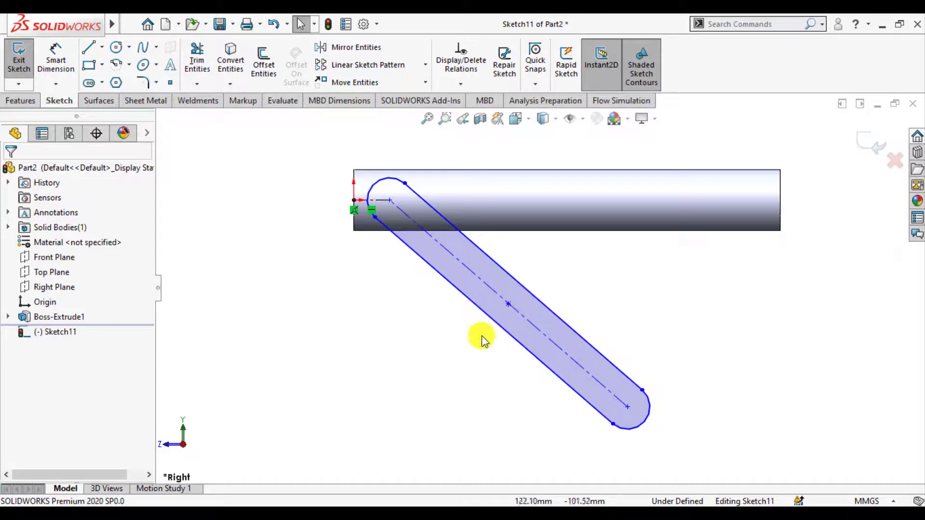
scroll(466, 356, "up", 1)
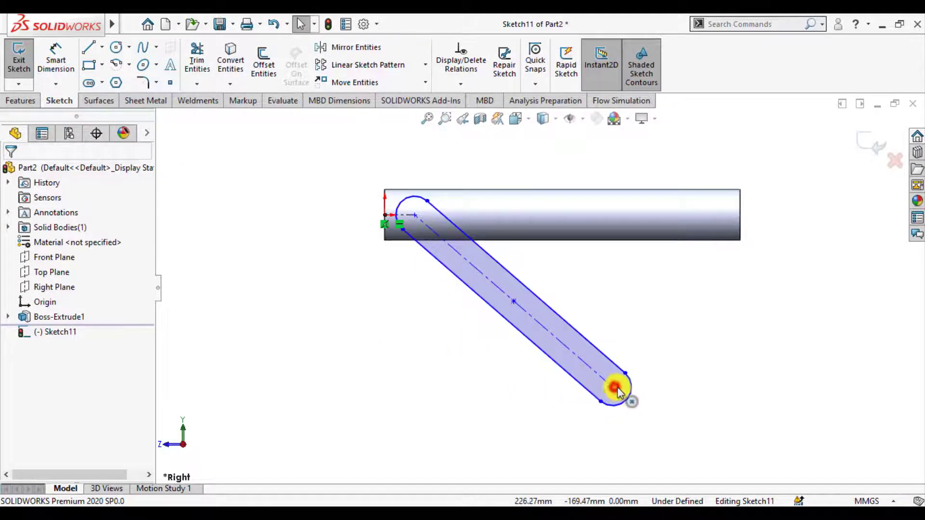
left_click_drag(617, 391, 558, 366)
left_click(450, 381)
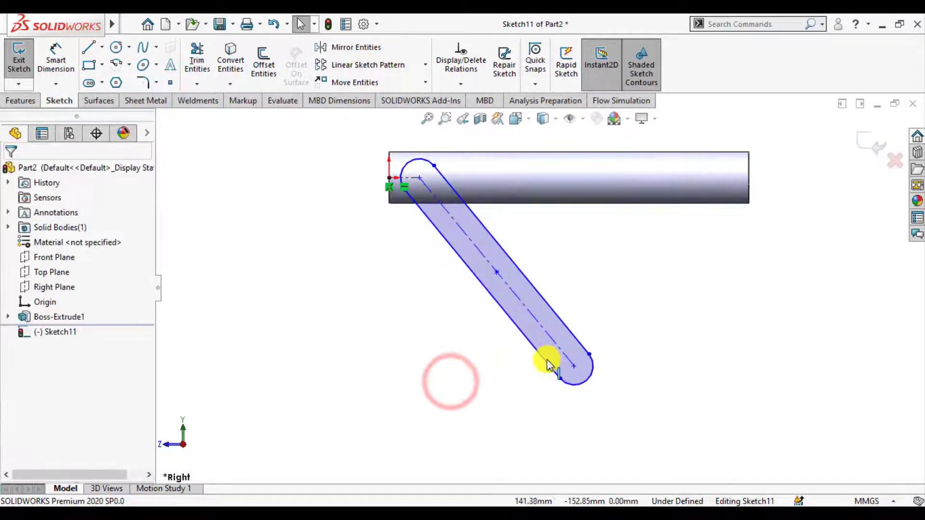
left_click_drag(572, 368, 636, 423)
left_click(433, 359)
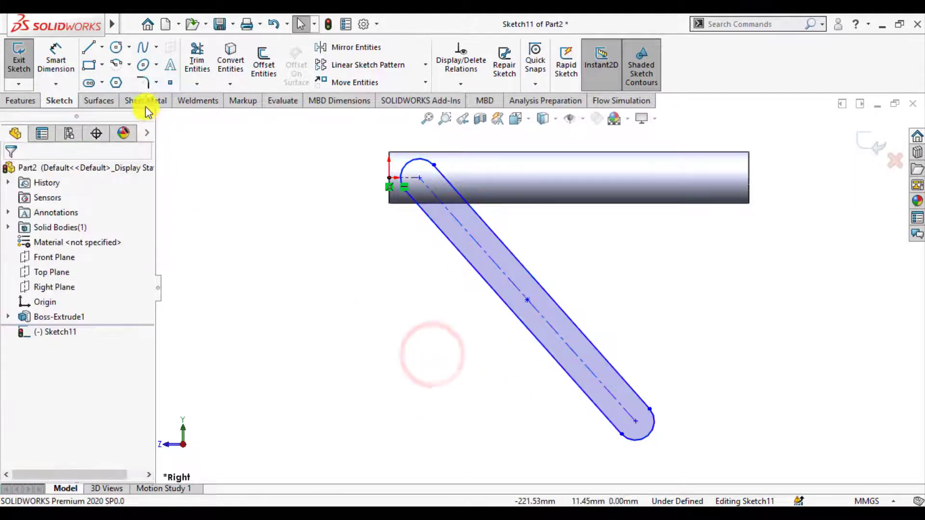
Dimension the slot's upper arc centre 25 mm from the cylinder's end edge nearest the origin
left_click(50, 53)
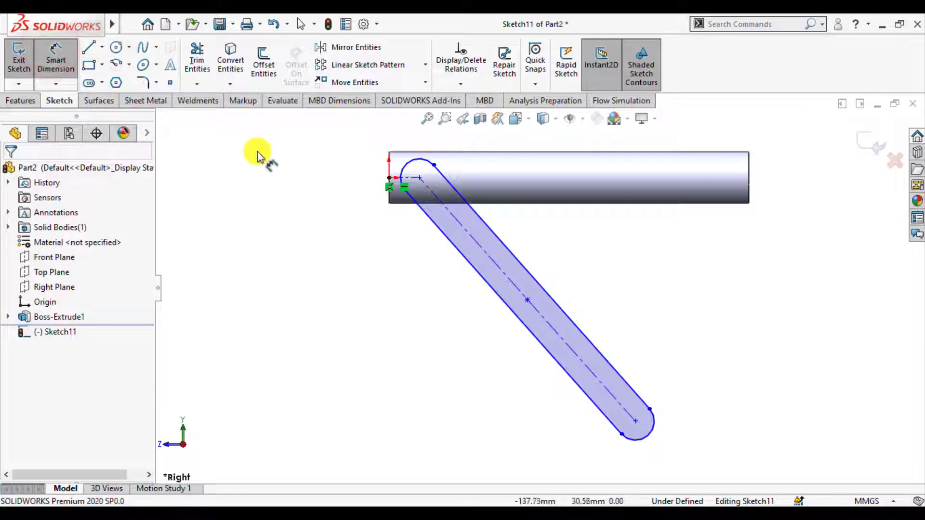
left_click(415, 183)
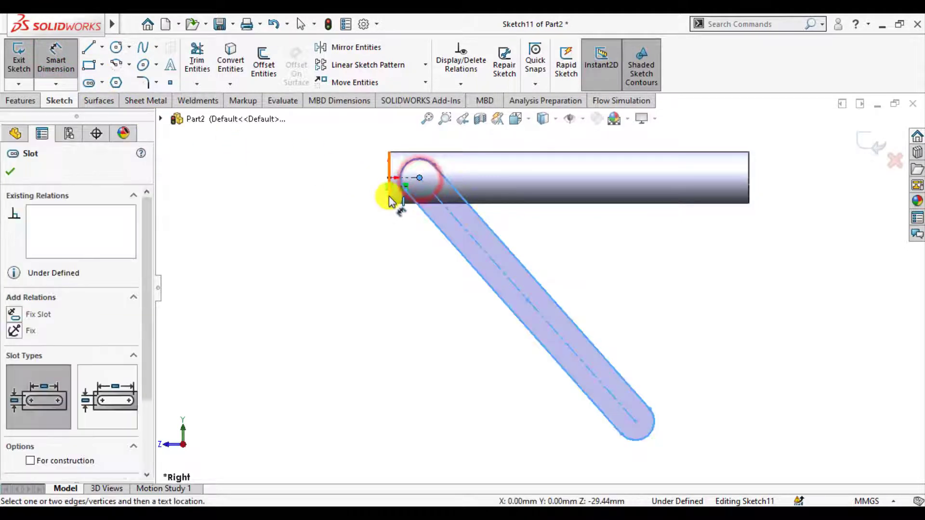
left_click(390, 195)
scroll(366, 199, "down", 4)
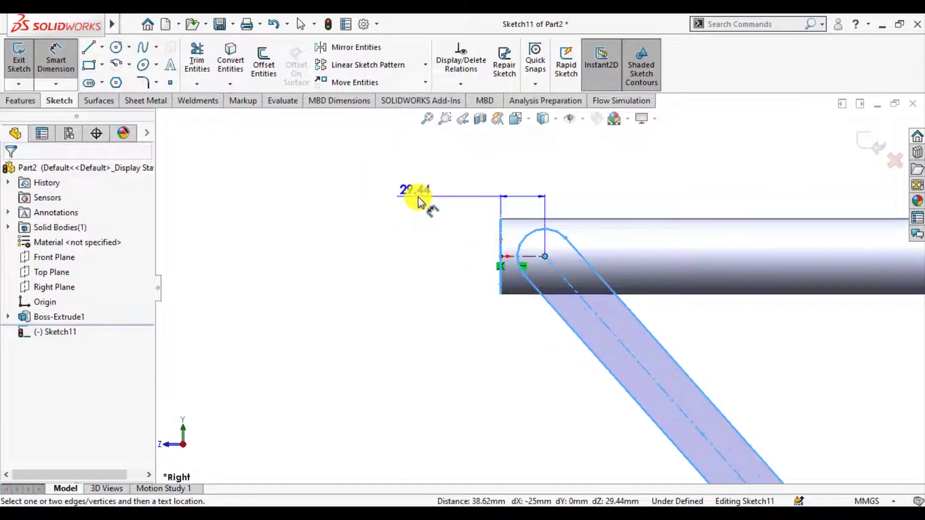
left_click(441, 197)
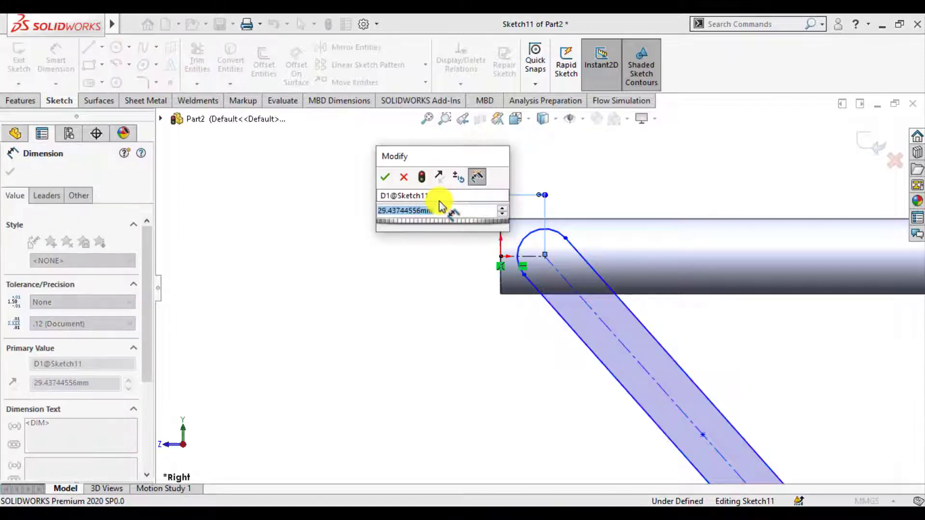
type("25")
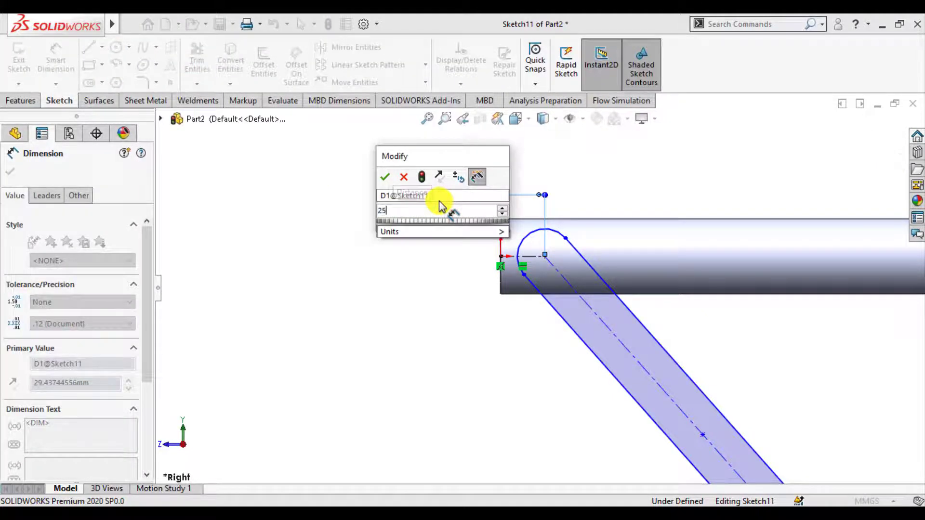
key("Return")
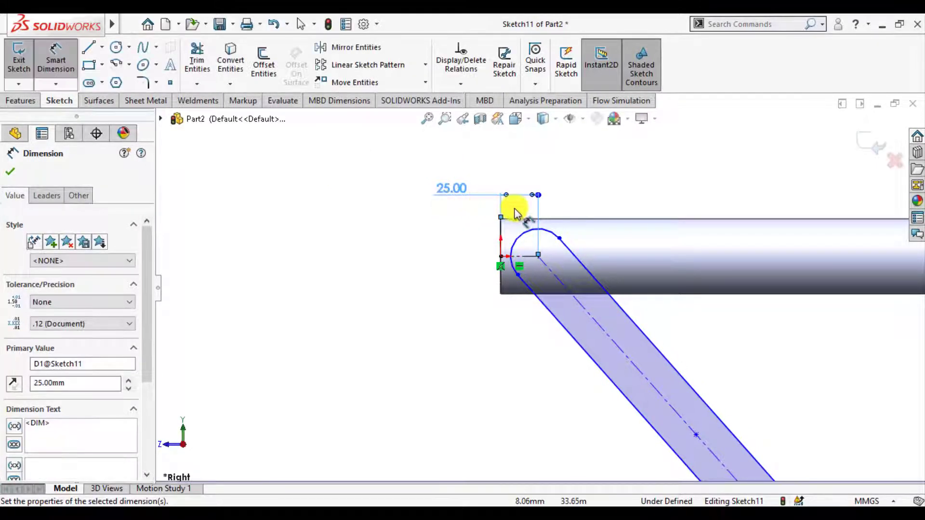
Dimension the slot's upper end arc with a radius of 20 mm
left_click(513, 247)
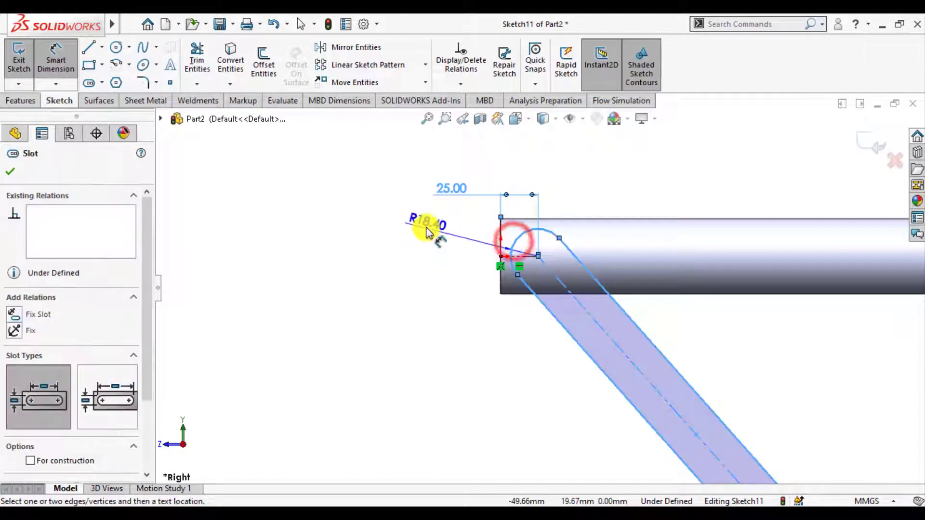
left_click(421, 238)
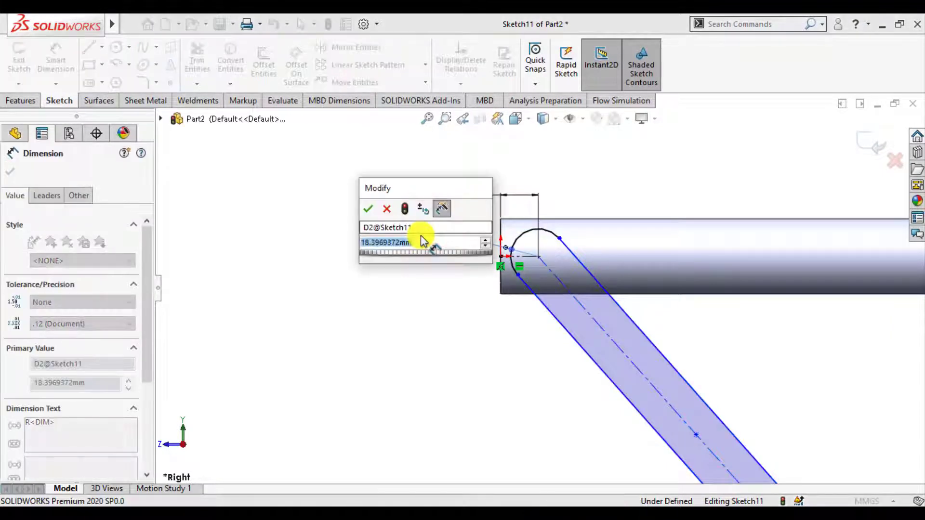
type("20")
key("Return")
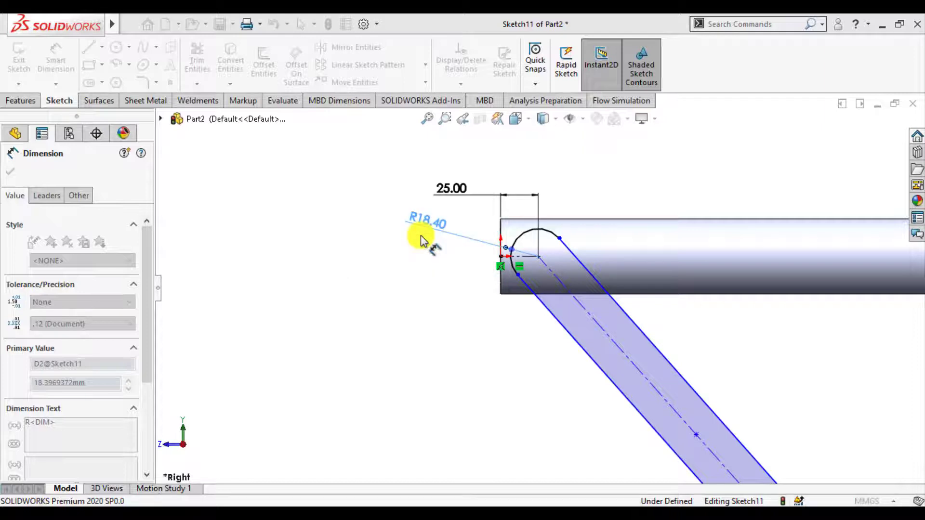
Dimension the slot's centre-to-centre length as 320 mm
key("f")
scroll(537, 309, "up", 1)
scroll(651, 389, "down", 3)
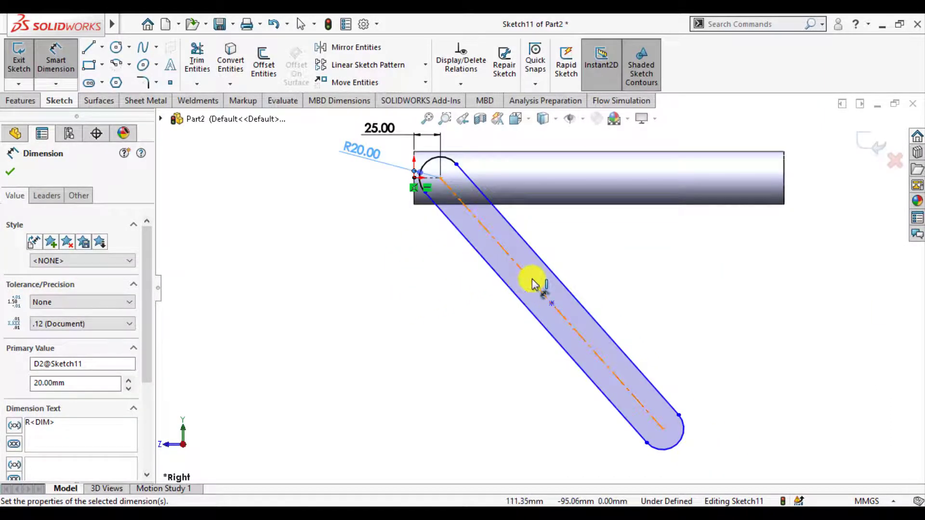
left_click(534, 284)
left_click(471, 316)
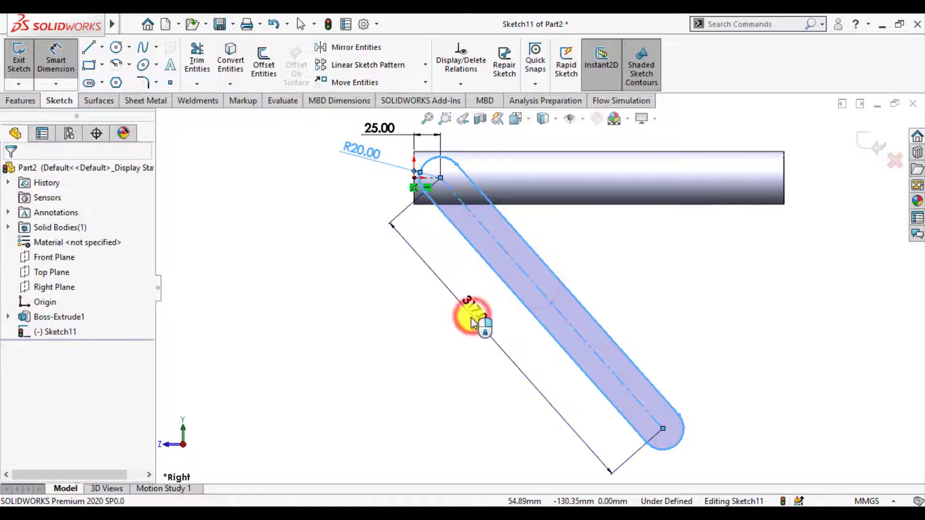
type("320")
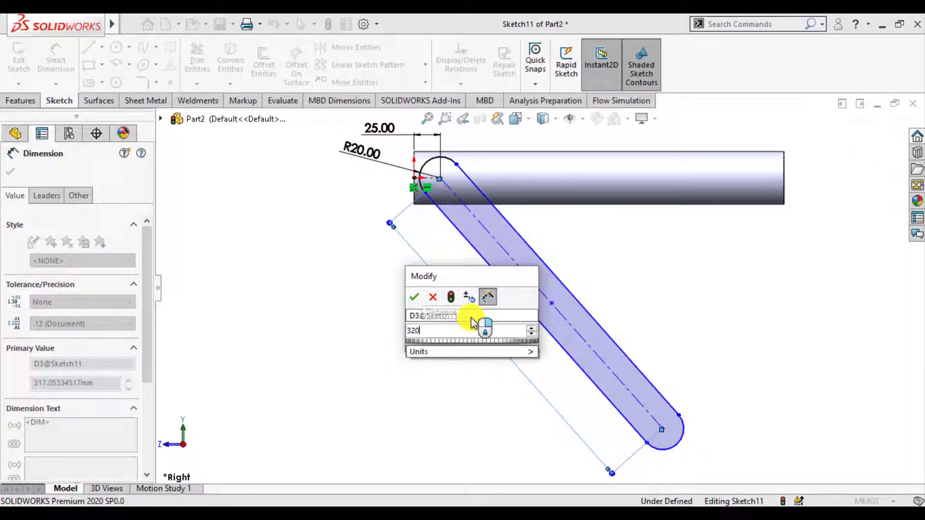
key("Return")
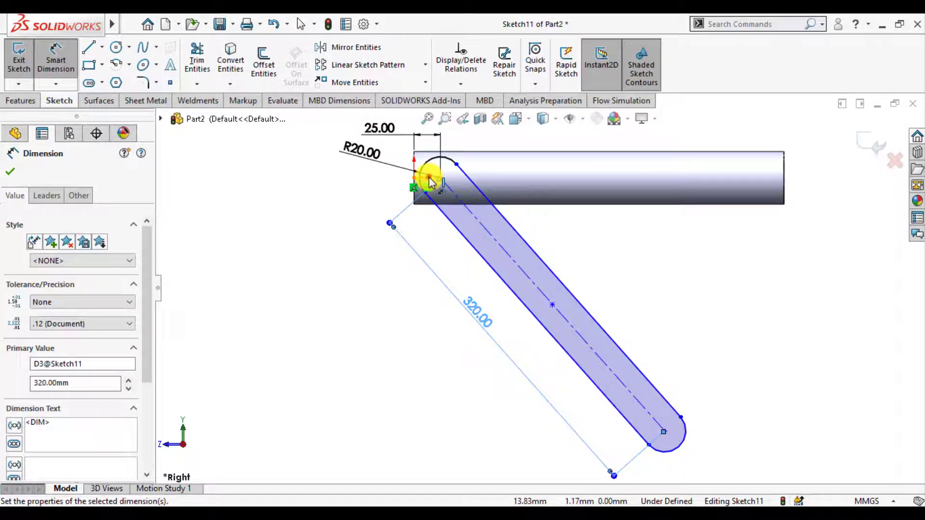
Dimension the angle between the short horizontal line and the slot's centreline as 135°, and exit the sketch
left_click(430, 182)
left_click(477, 220)
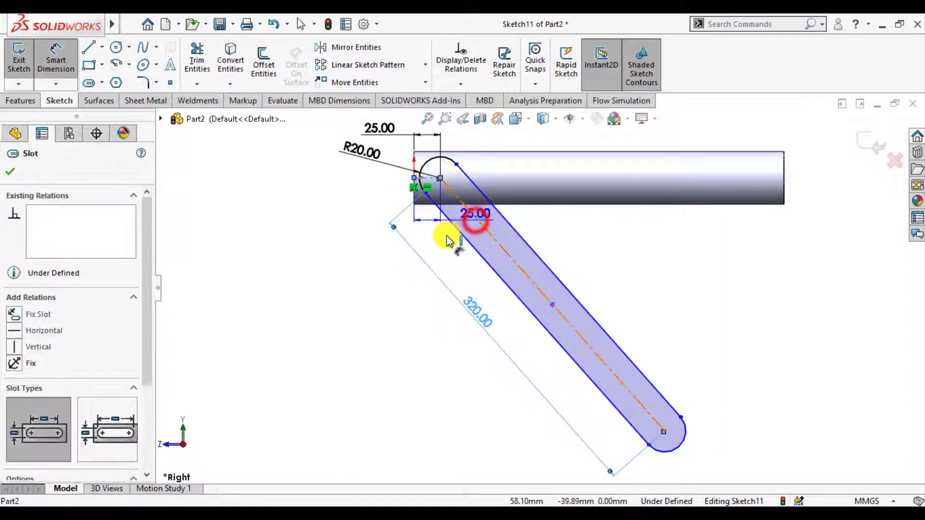
left_click(429, 244)
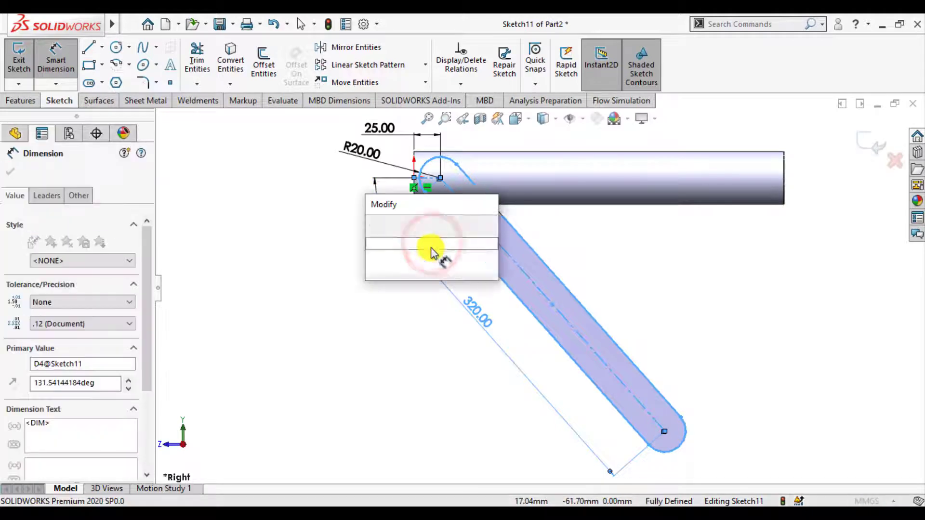
type("1")
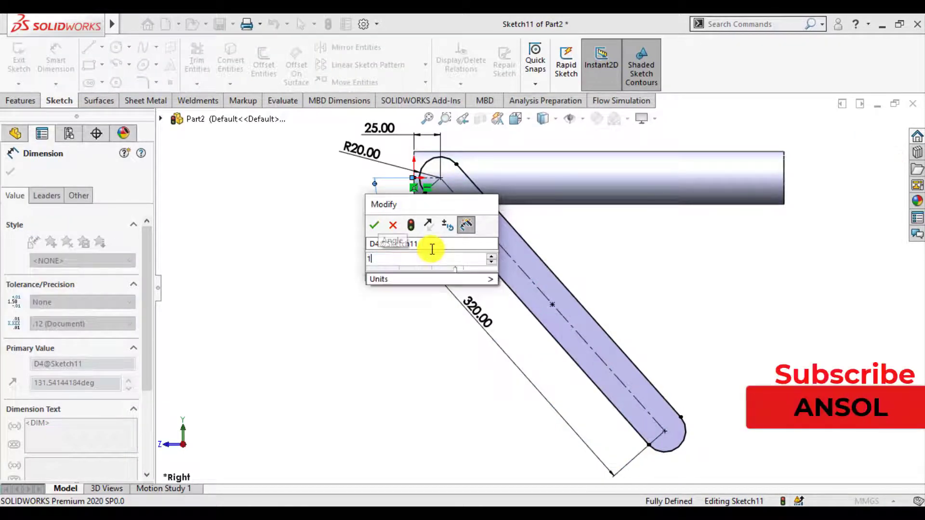
type("35")
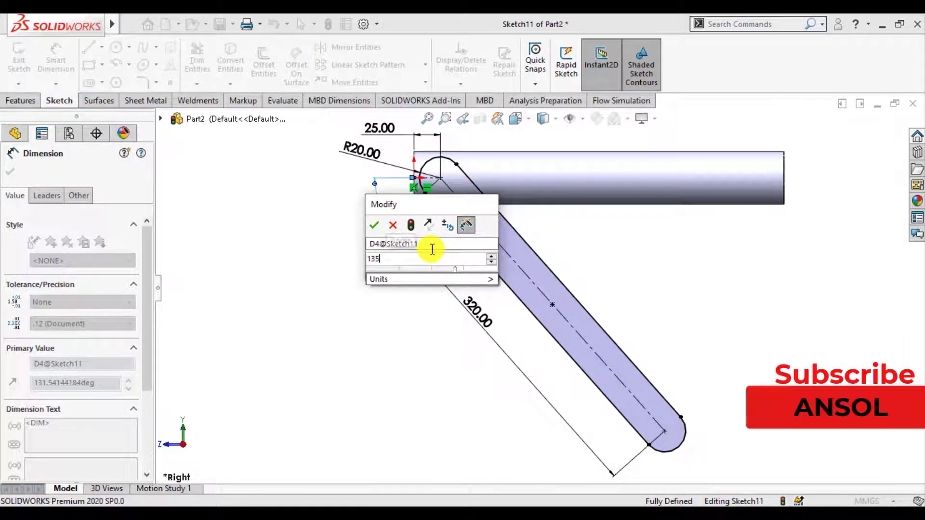
key("Return")
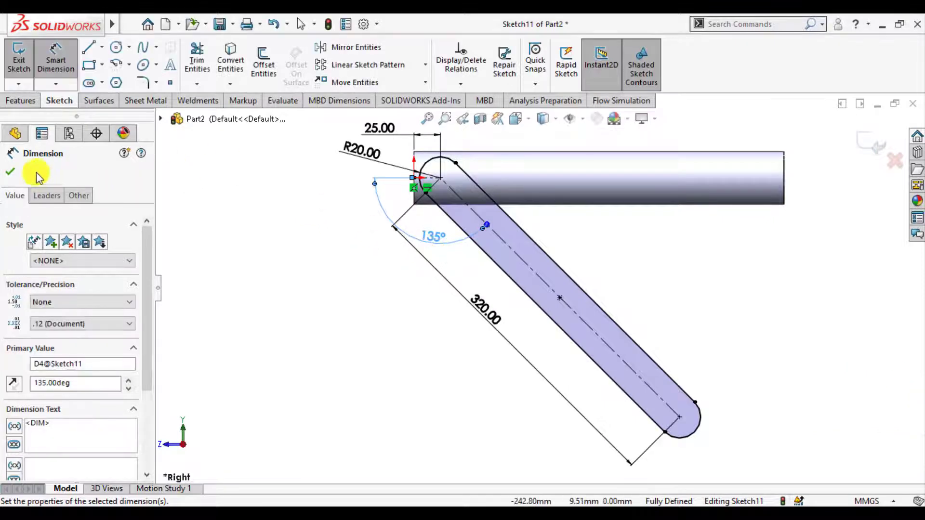
left_click(10, 176)
key("f")
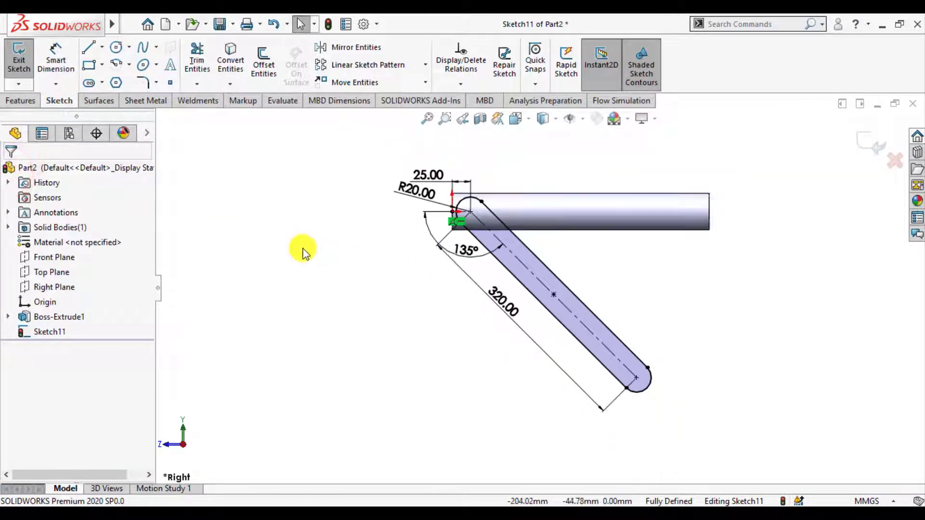
left_click(712, 279)
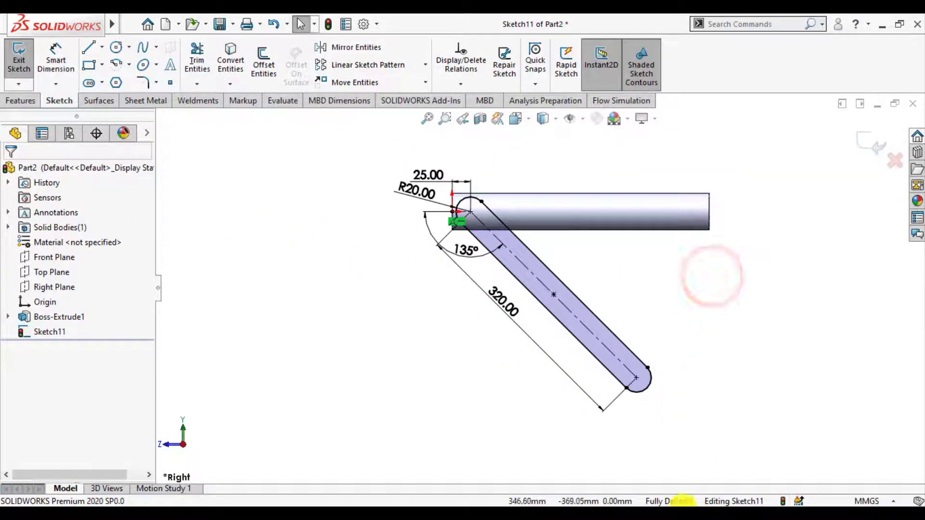
left_click(867, 138)
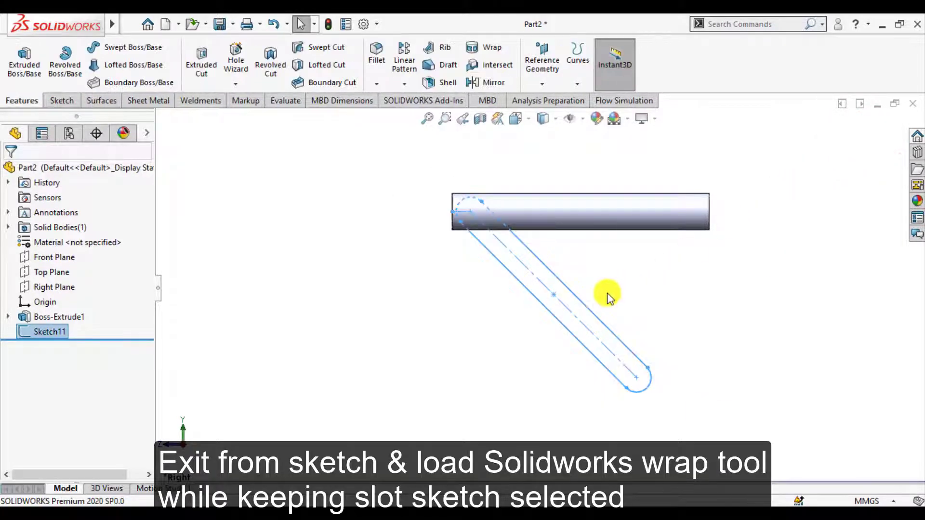
Wrap the slot sketch around the cylinder's outer face as a 5 mm thick emboss
mouse_move(608, 293)
middle_mouse_down()
mouse_move(574, 244)
mouse_move(583, 178)
mouse_move(599, 250)
mouse_move(583, 275)
middle_mouse_up()
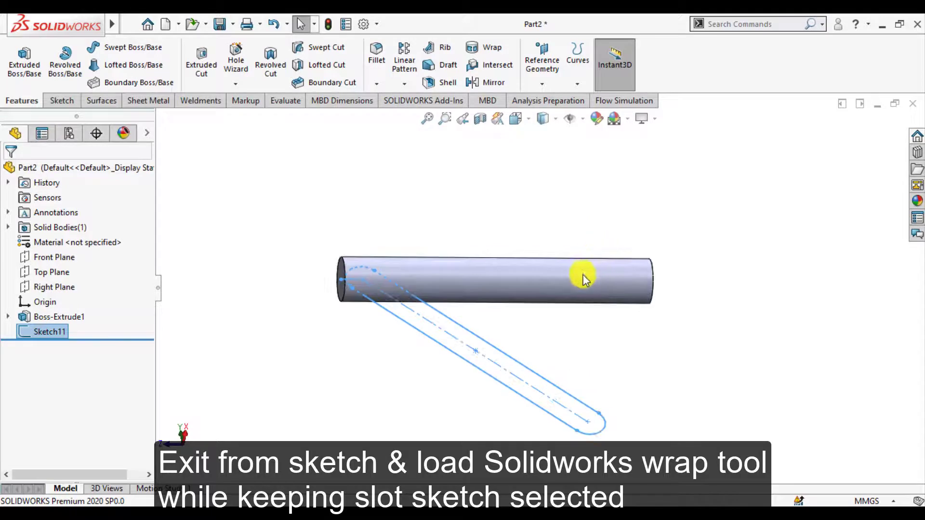
left_click(492, 48)
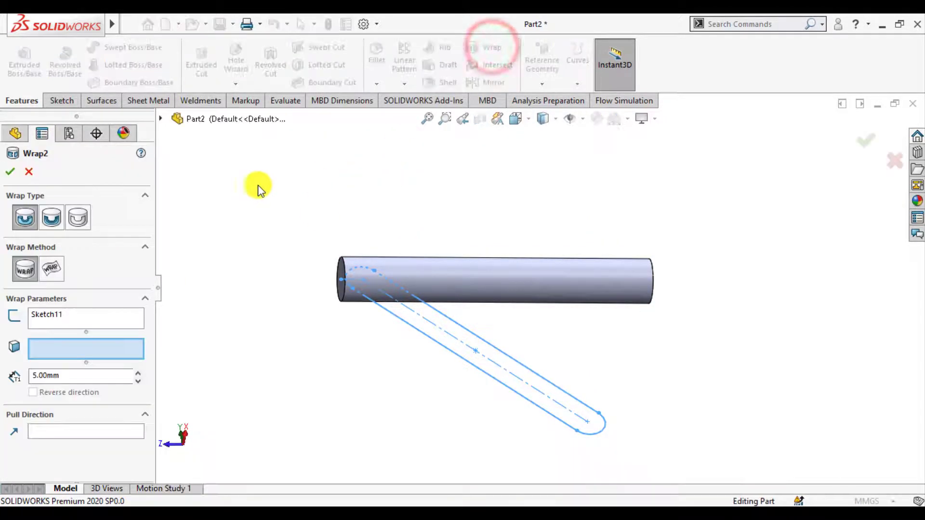
left_click(21, 219)
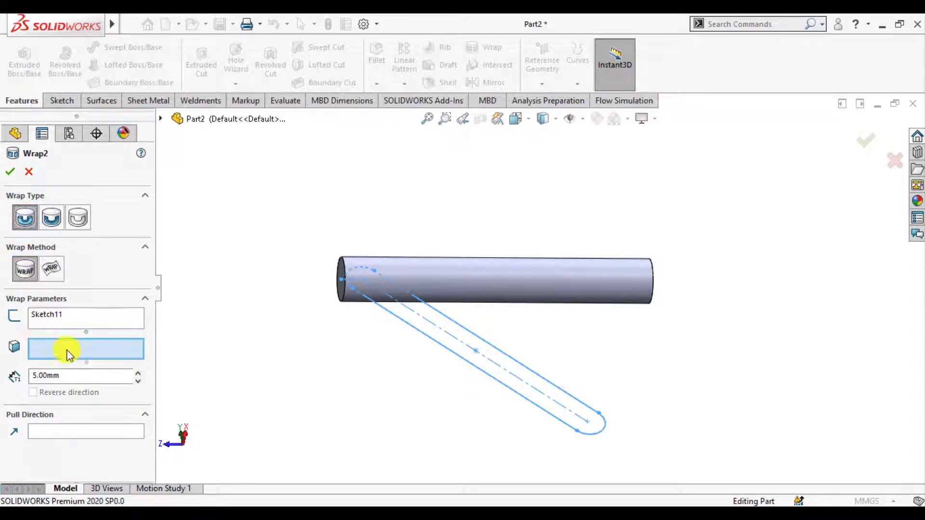
left_click(496, 280)
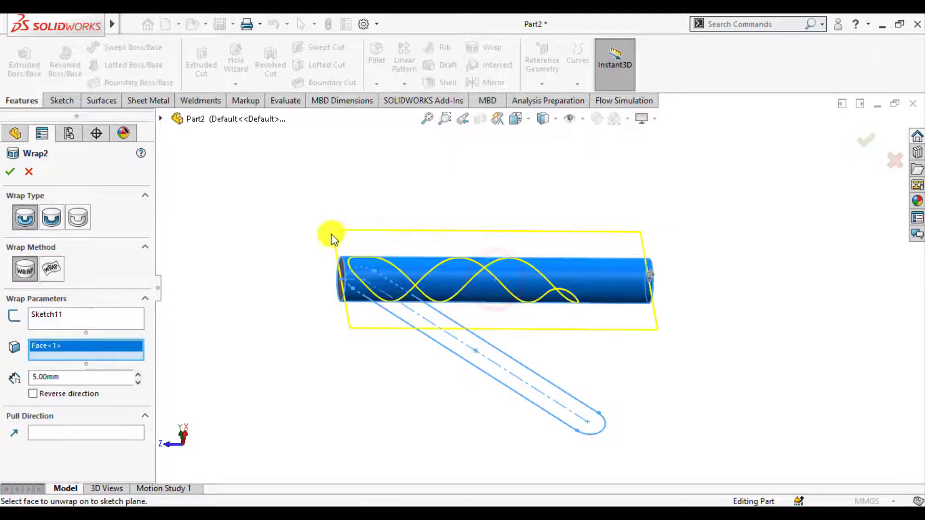
middle_click_drag(334, 240, 336, 318)
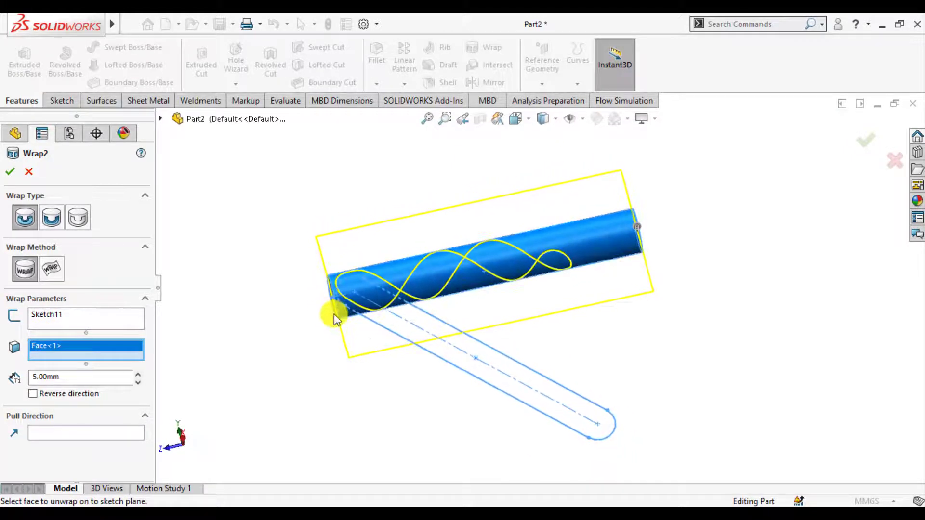
scroll(335, 318, "down", 2)
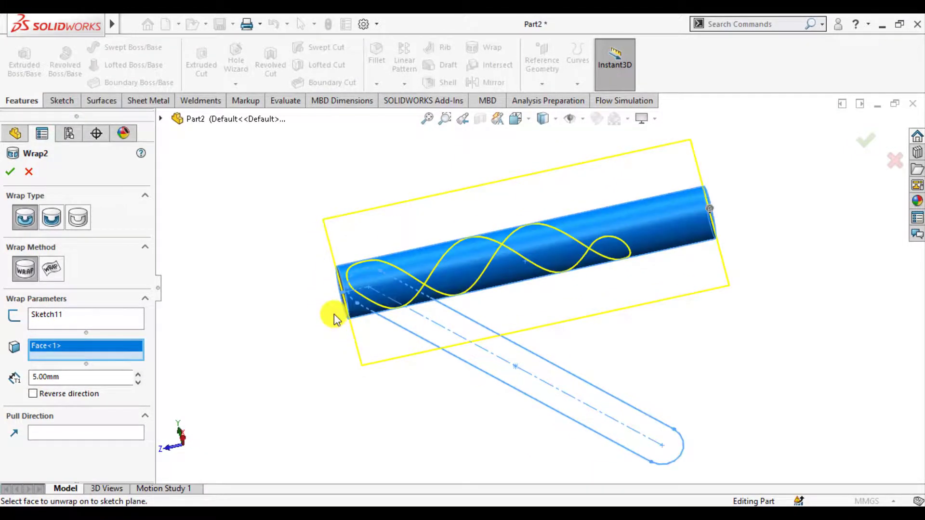
left_click(72, 379)
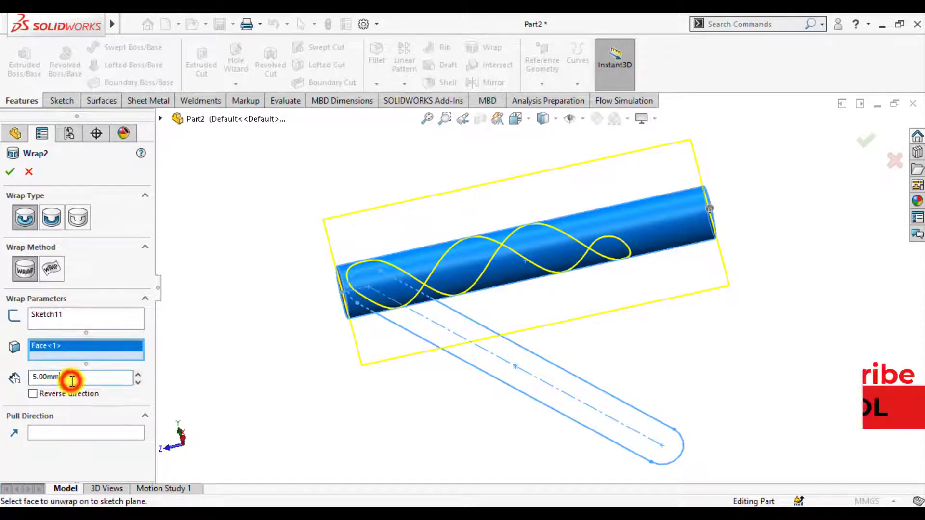
left_click(12, 171)
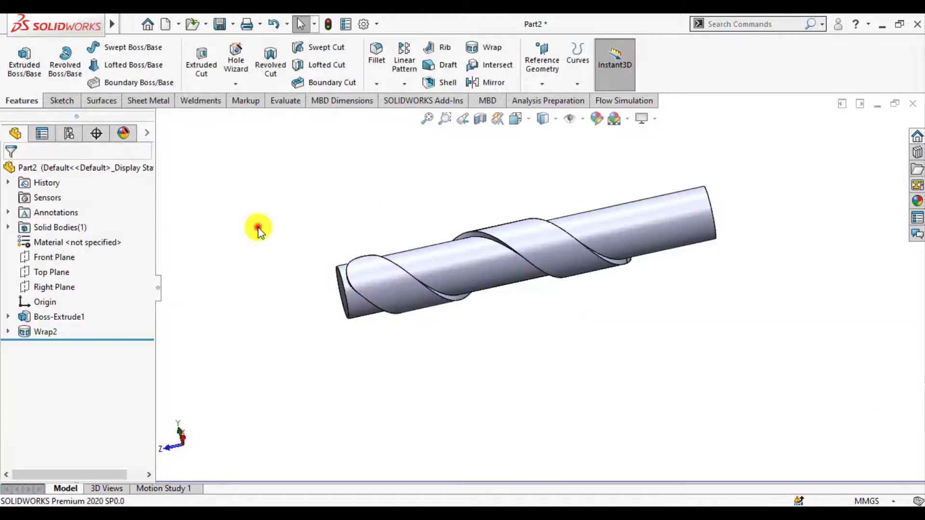
Set the centre-to-centre length of the wrapped slot sketch to 400 mm
middle_click_drag(346, 287, 337, 266)
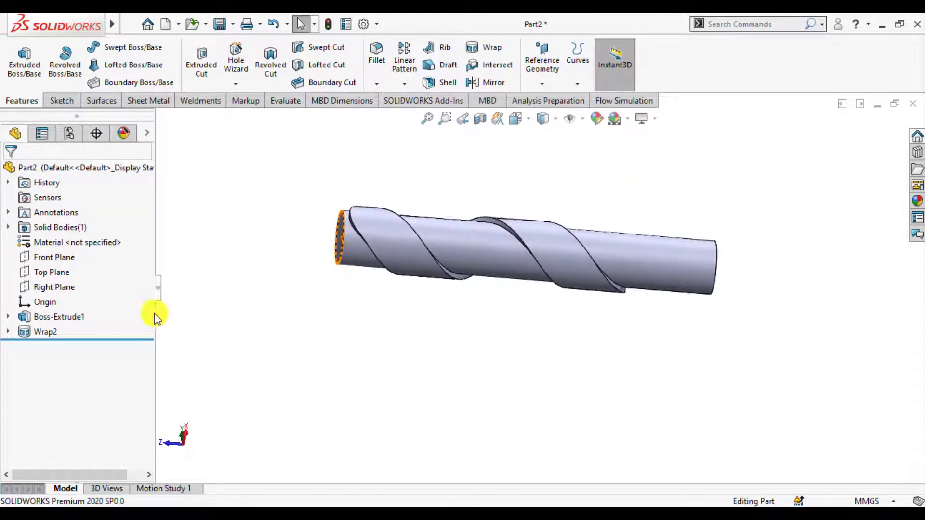
left_click(8, 332)
left_click(46, 345)
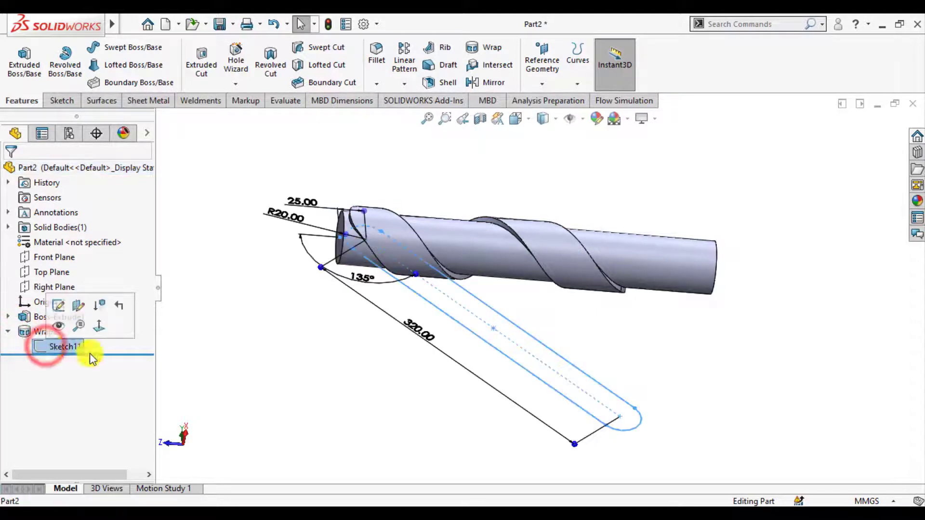
double_click(426, 334)
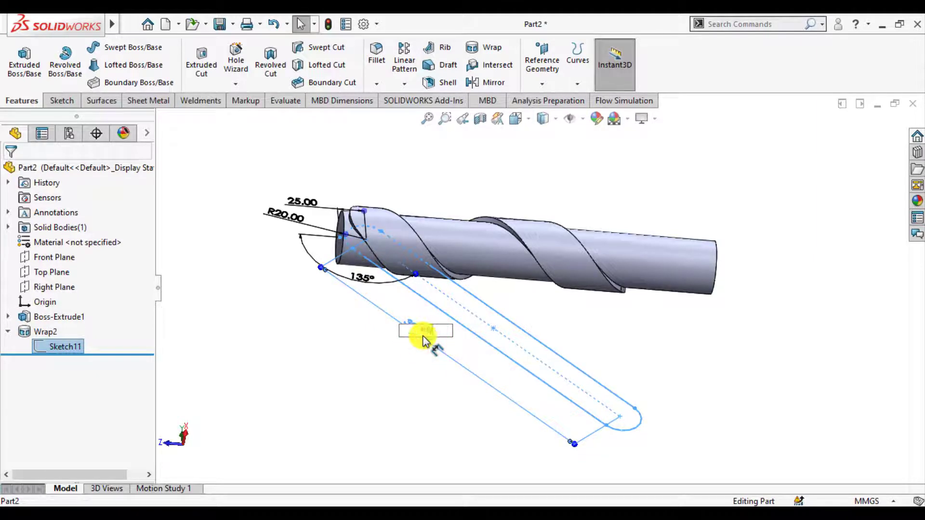
type("400")
key("Return")
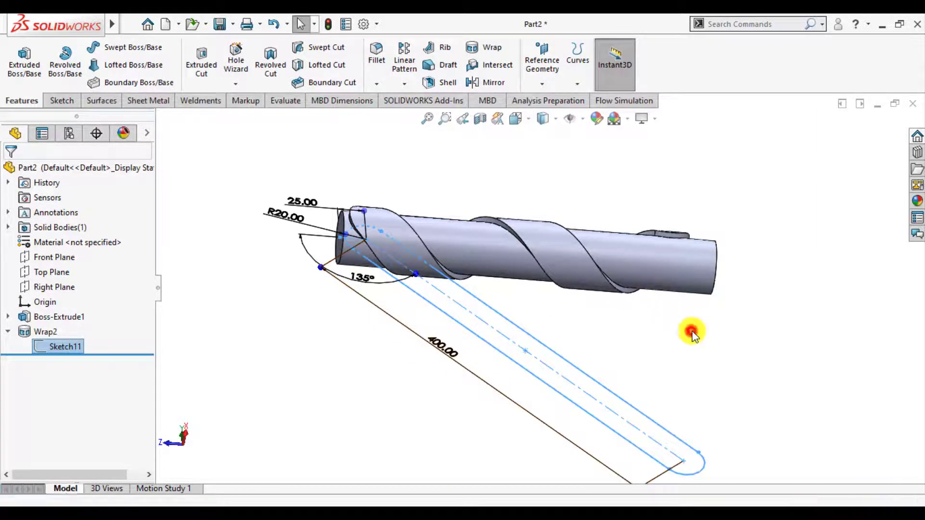
left_click(691, 333)
Start a sketch on the cylinder's end face and convert its circular edge into a sketch circle
mouse_move(640, 336)
middle_mouse_down()
mouse_move(599, 384)
mouse_move(615, 424)
mouse_move(630, 374)
mouse_move(576, 323)
mouse_move(506, 226)
mouse_move(533, 259)
middle_mouse_up()
left_click(346, 258)
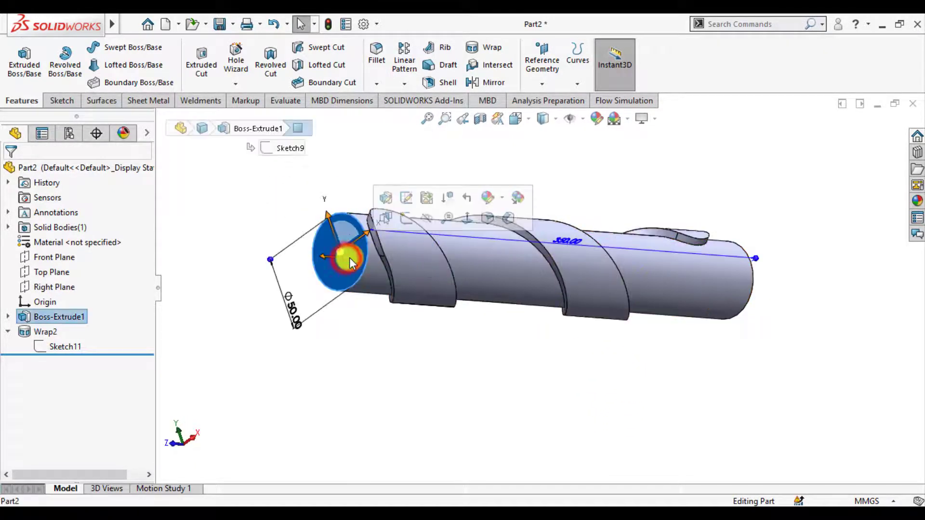
left_click(408, 218)
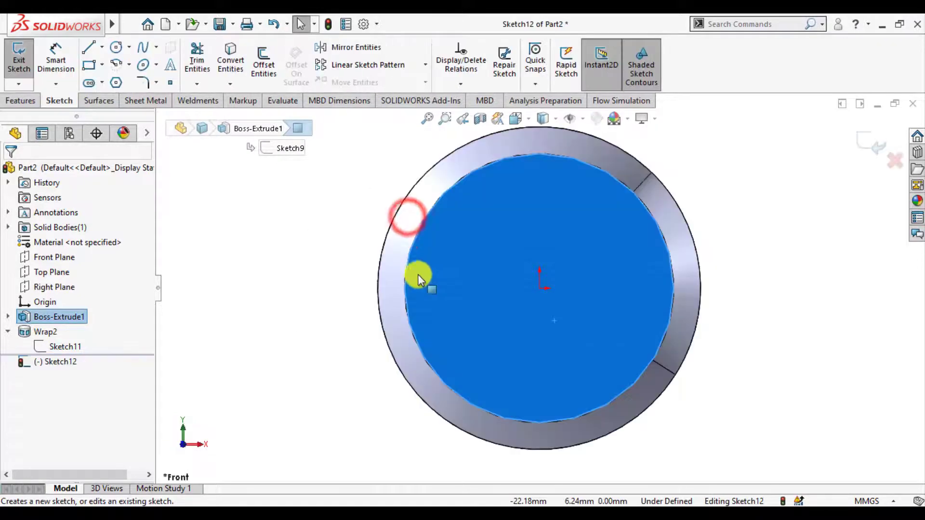
left_click(299, 339)
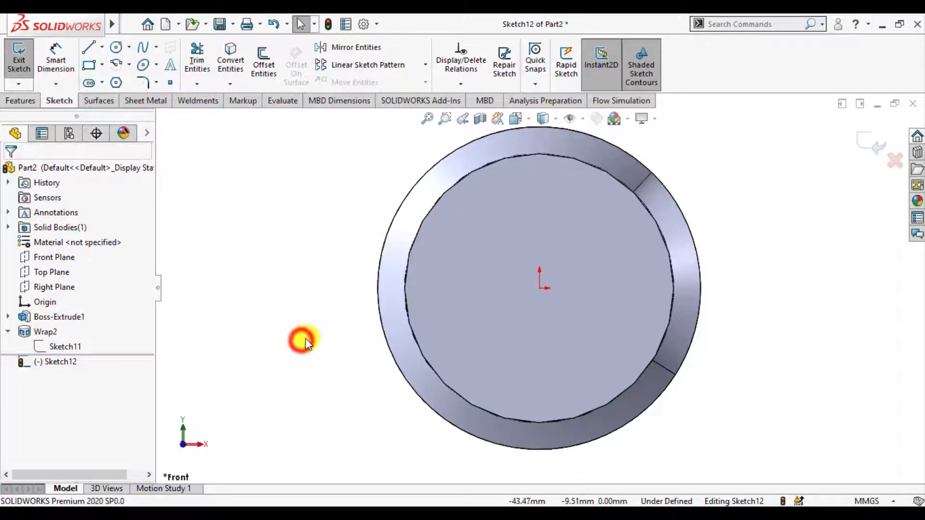
left_click(230, 58)
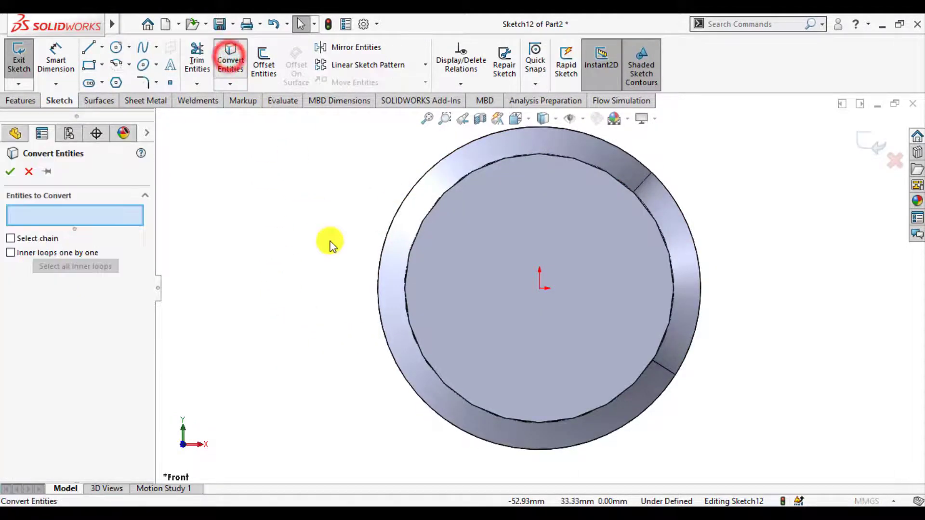
left_click(406, 298)
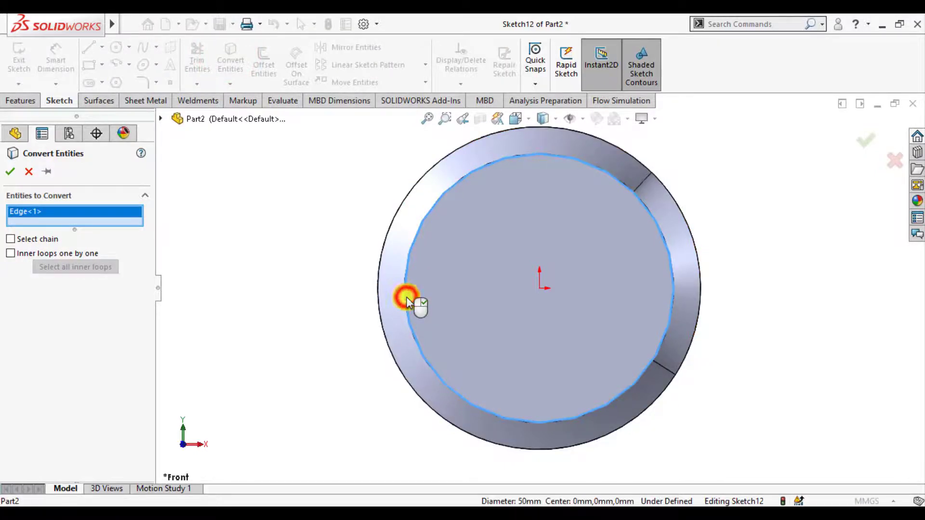
left_click(10, 172)
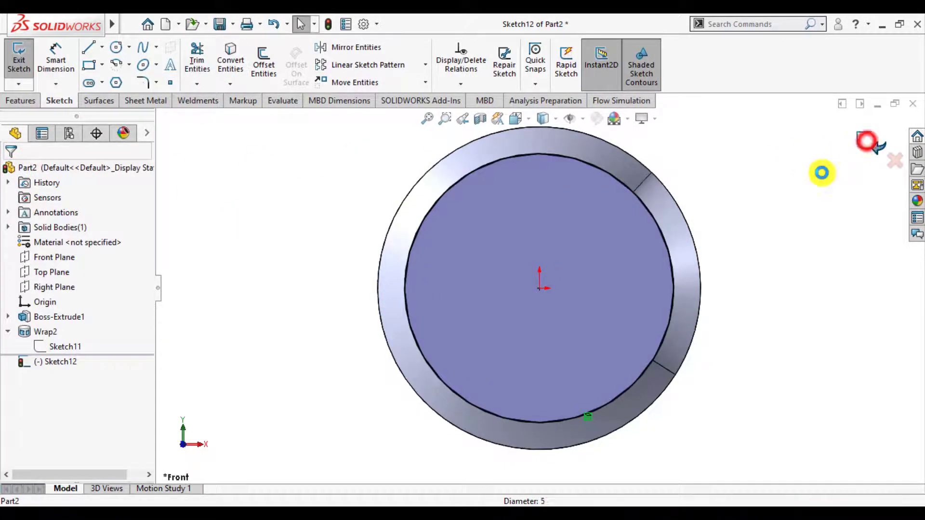
Cut-extrude the converted circle Through All to remove the cylinder core from inside the wrapped strip
scroll(702, 244, "up", 4)
mouse_move(702, 244)
middle_mouse_down()
mouse_move(654, 257)
mouse_move(624, 299)
middle_mouse_up()
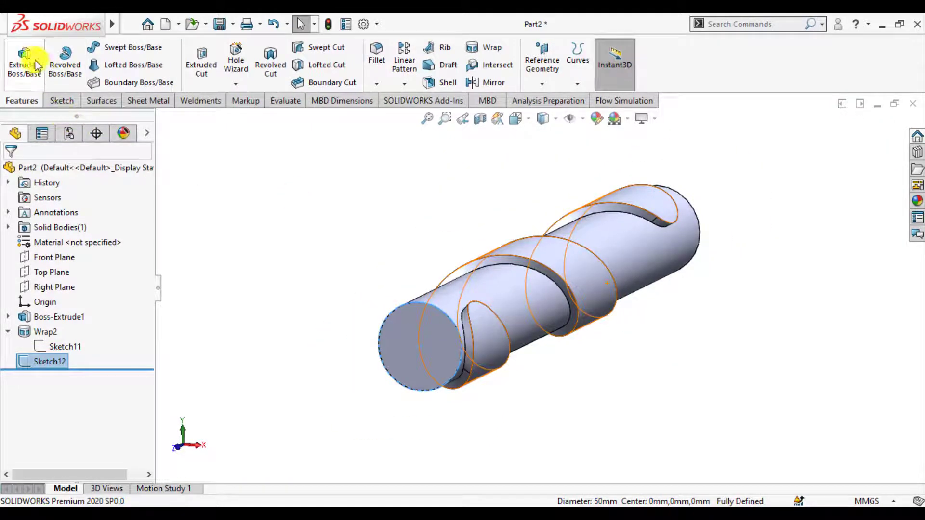
left_click(197, 58)
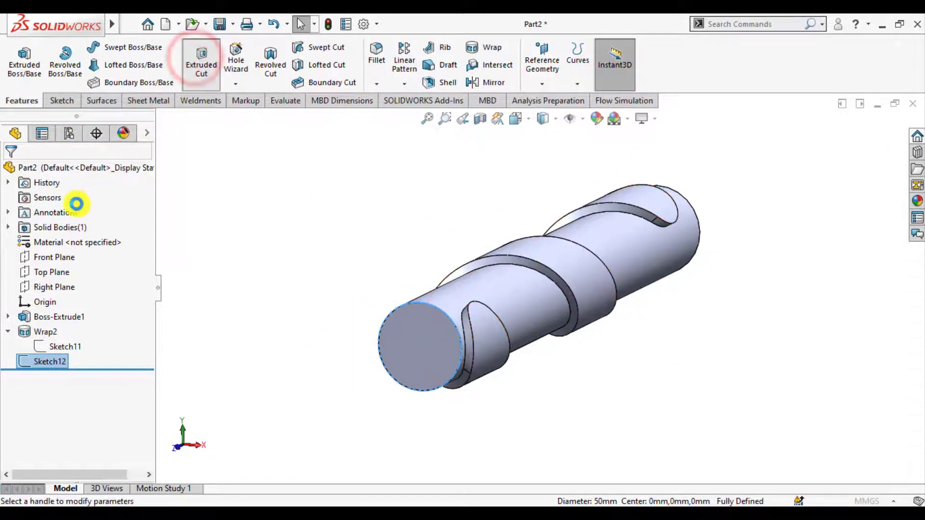
left_click(67, 254)
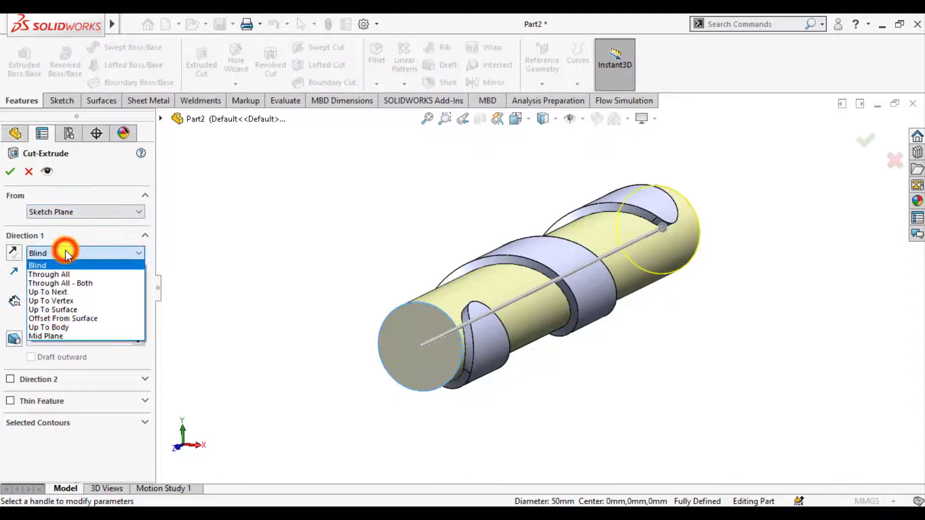
left_click(63, 274)
left_click(10, 171)
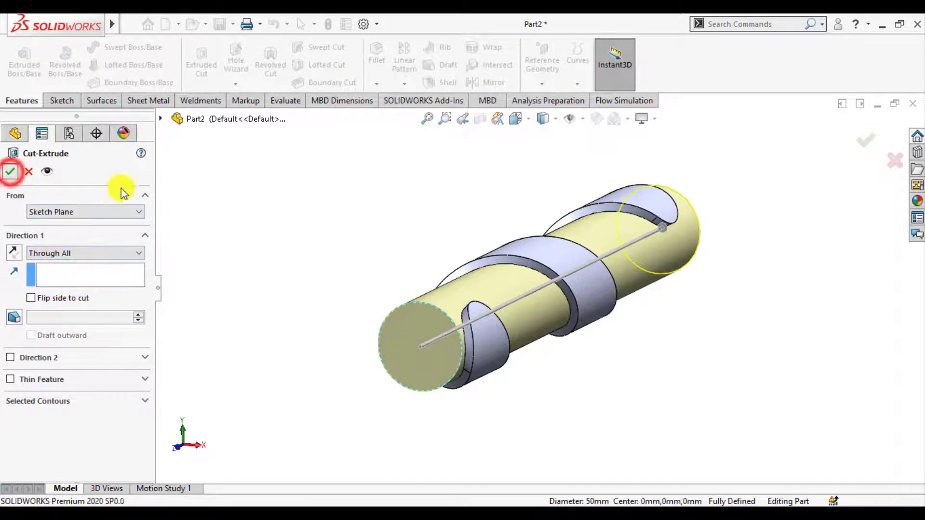
left_click(259, 197)
Apply a light red colour from the standard swatches to the whole part
middle_click_drag(611, 324, 577, 398)
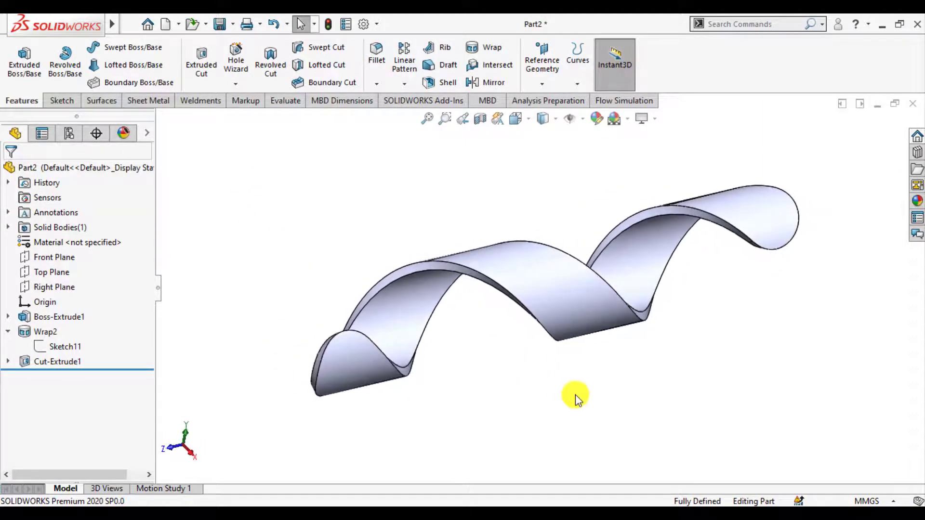
left_click(596, 124)
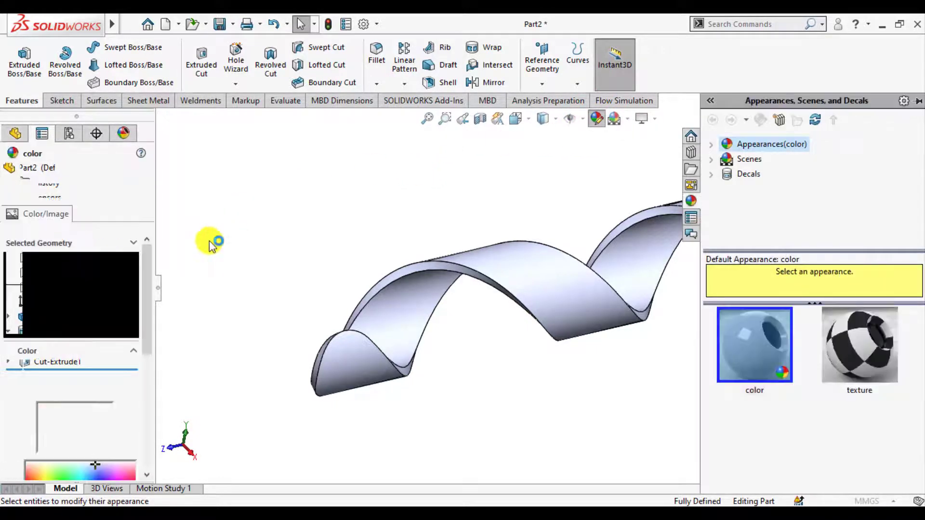
left_click(45, 419)
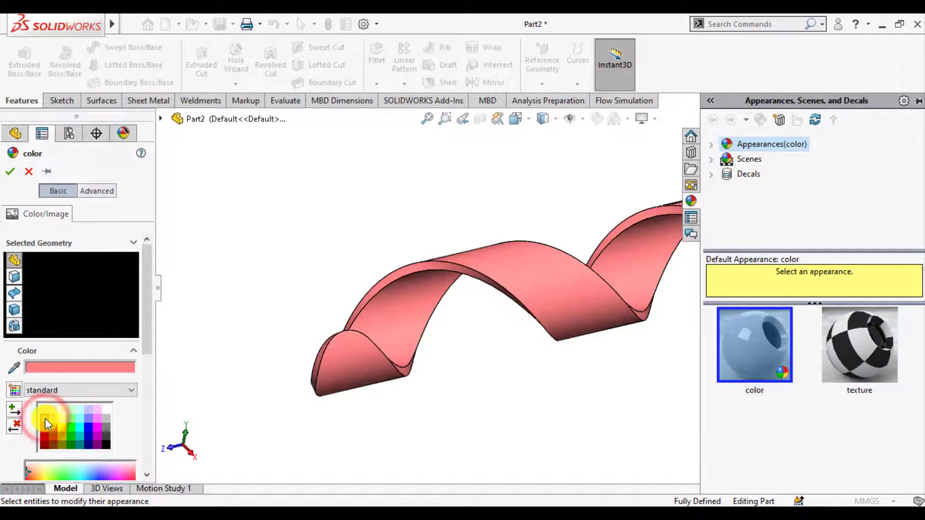
left_click(11, 172)
left_click(327, 202)
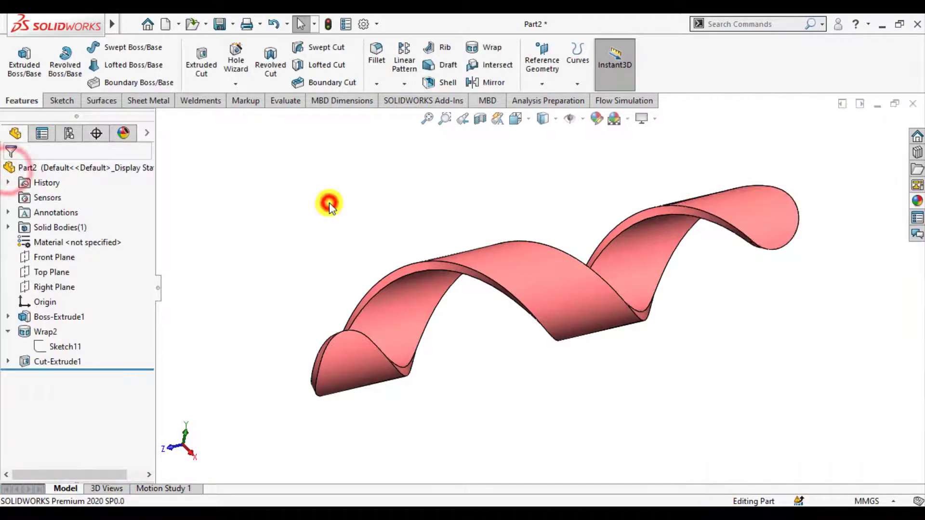
scroll(433, 282, "down", 2)
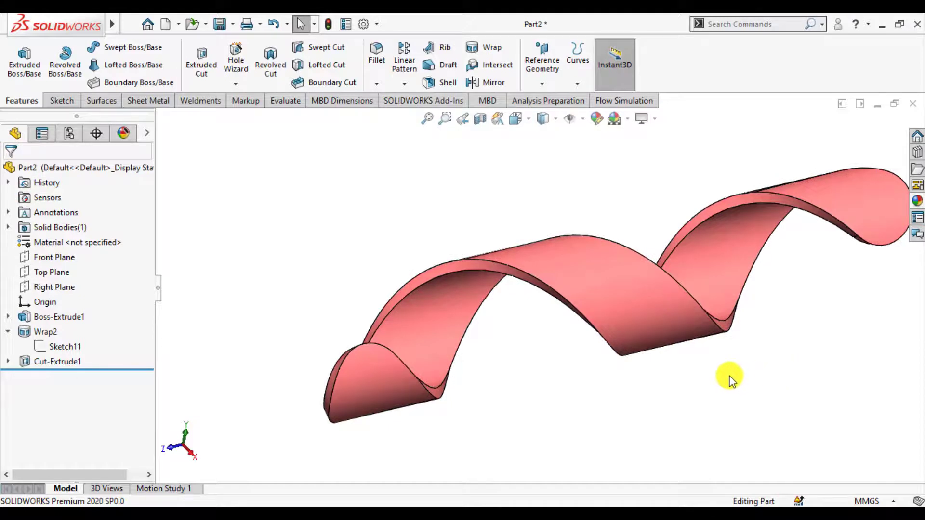
middle_click_drag(764, 343, 370, 342)
middle_click_drag(349, 345, 742, 399)
scroll(658, 320, "down", 2)
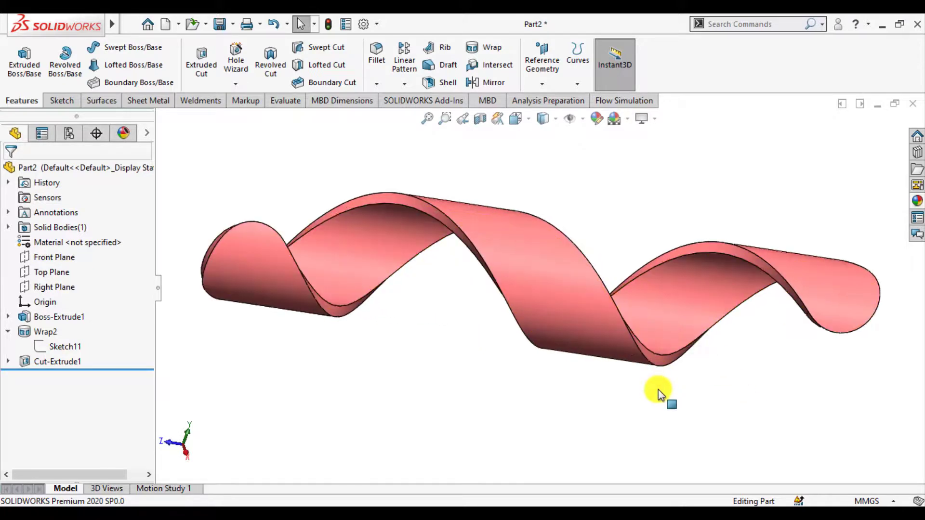
scroll(641, 354, "up", 1)
scroll(617, 263, "down", 1)
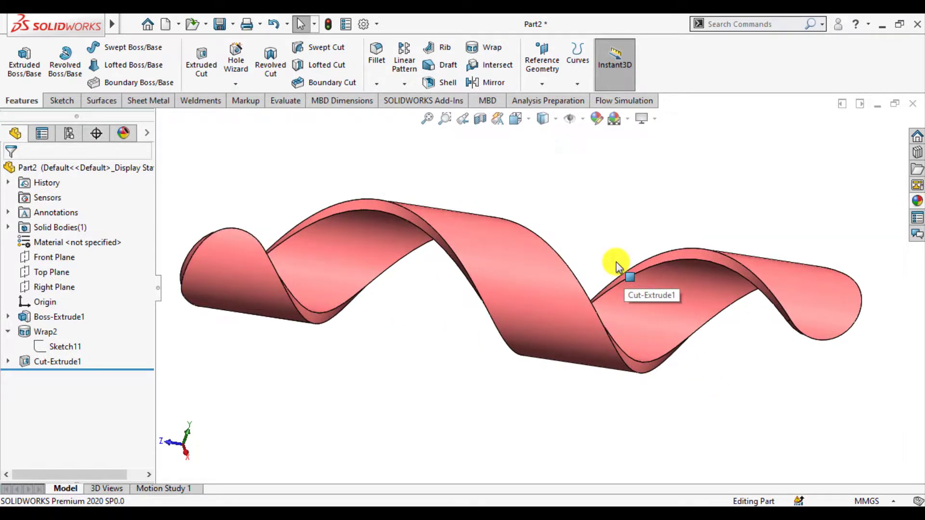